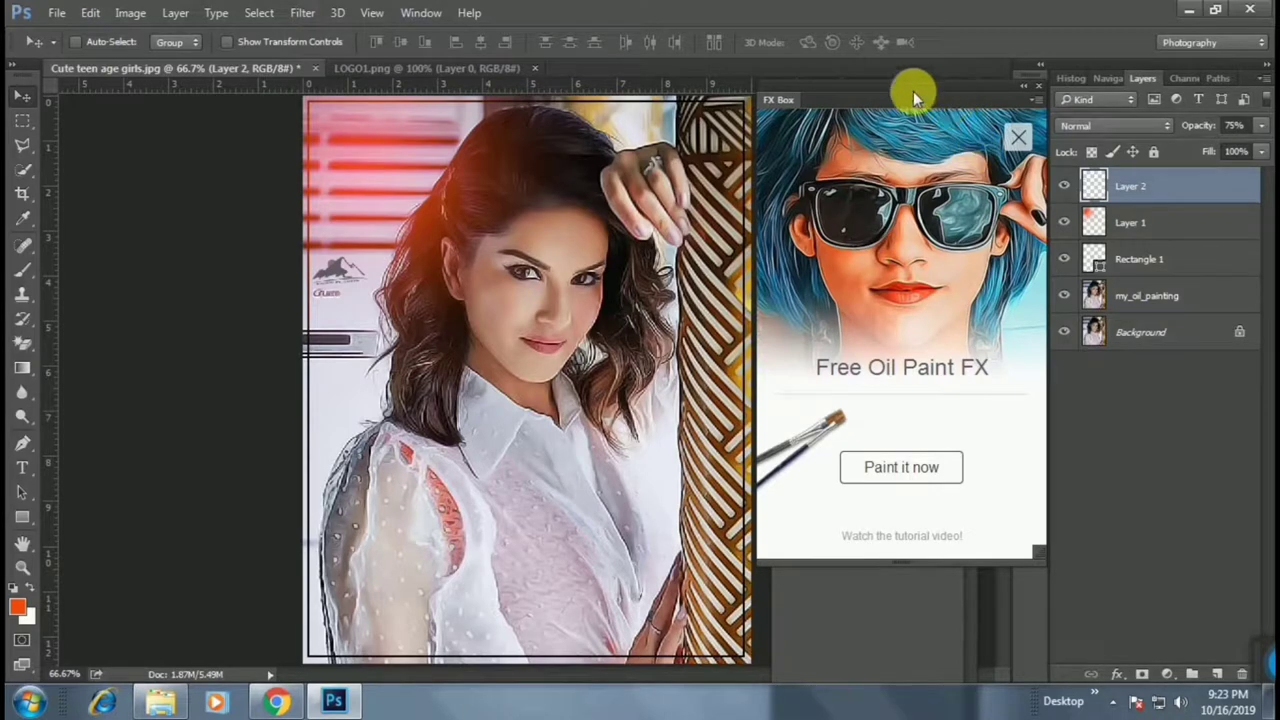
Drag the FX Box panel aside, over the Layers panel
mouse_move(910, 89)
left_mouse_down()
mouse_move(1066, 214)
mouse_move(1139, 252)
mouse_move(988, 224)
left_mouse_up()
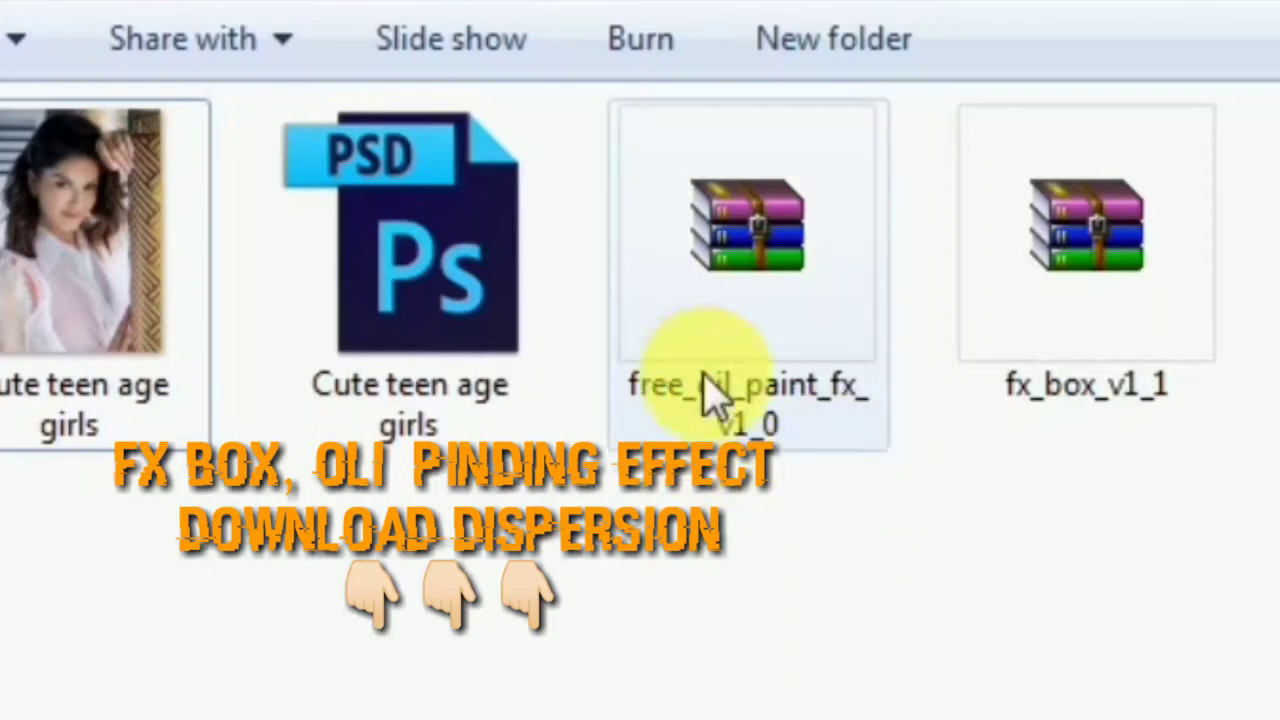
Extract fx_box_v1_1 here and open its 01_installation folder, then return to Photoshop
left_click(1085, 325)
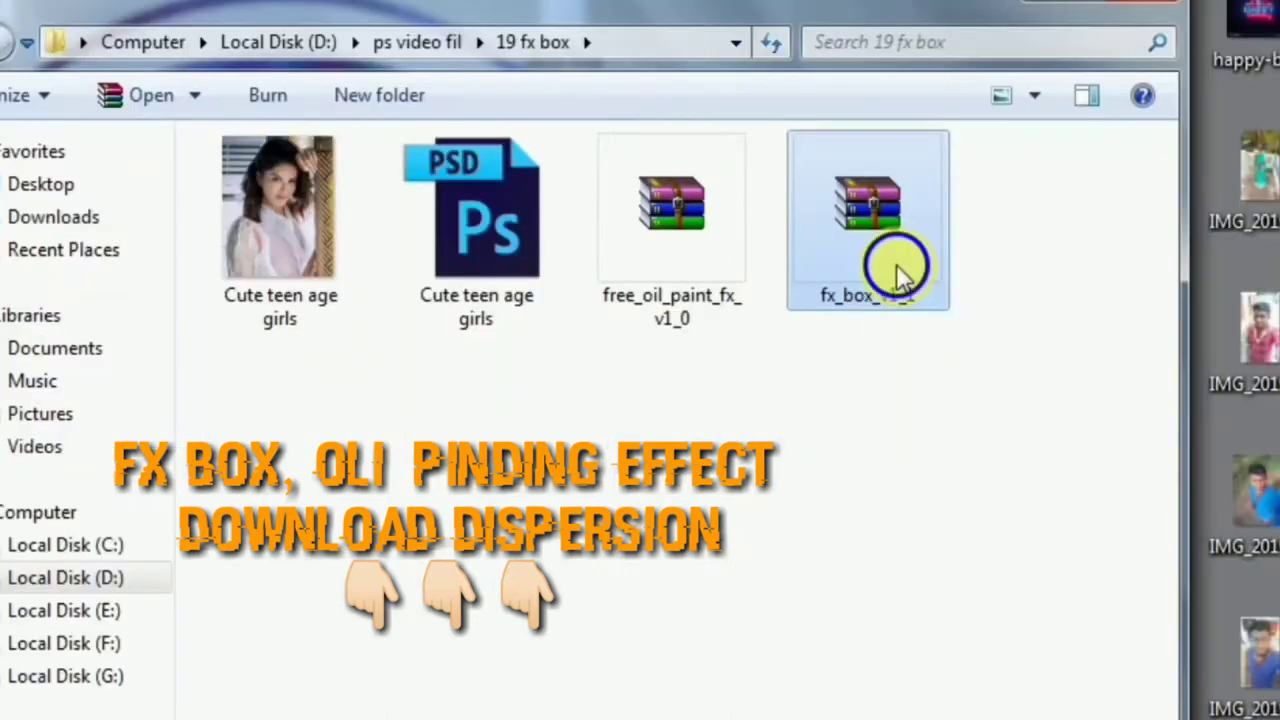
right_click(896, 266)
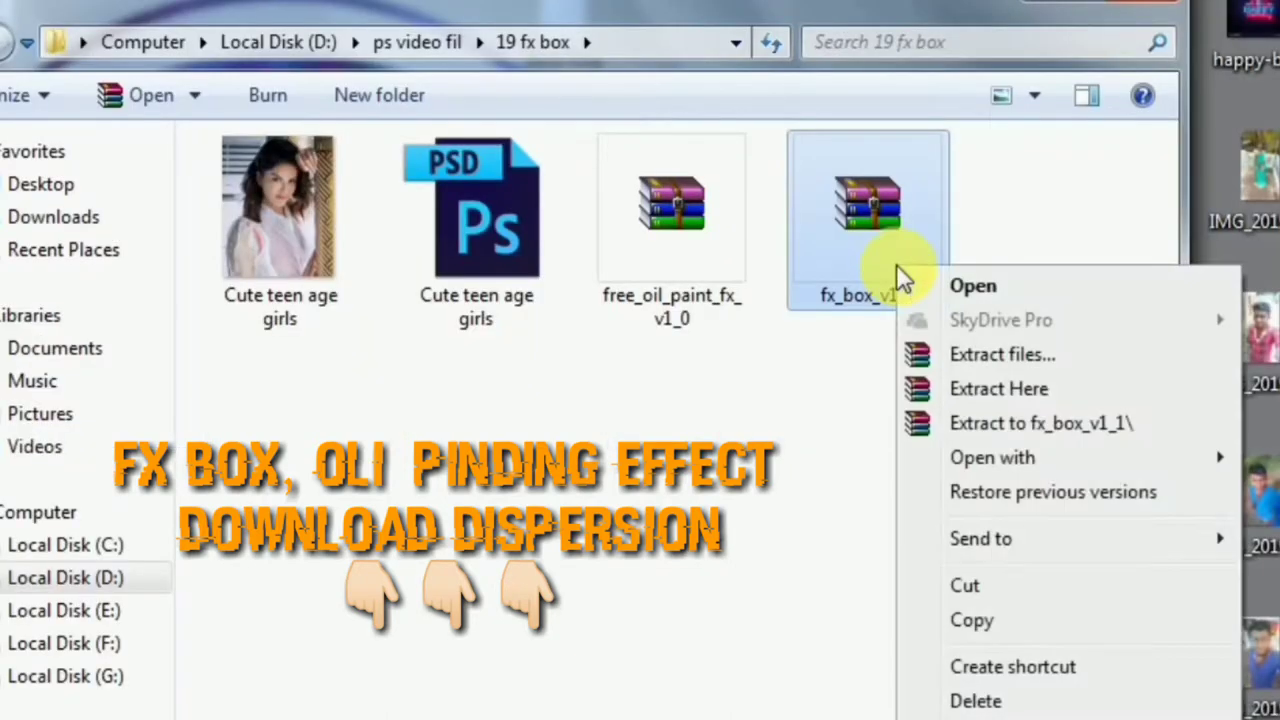
left_click(952, 389)
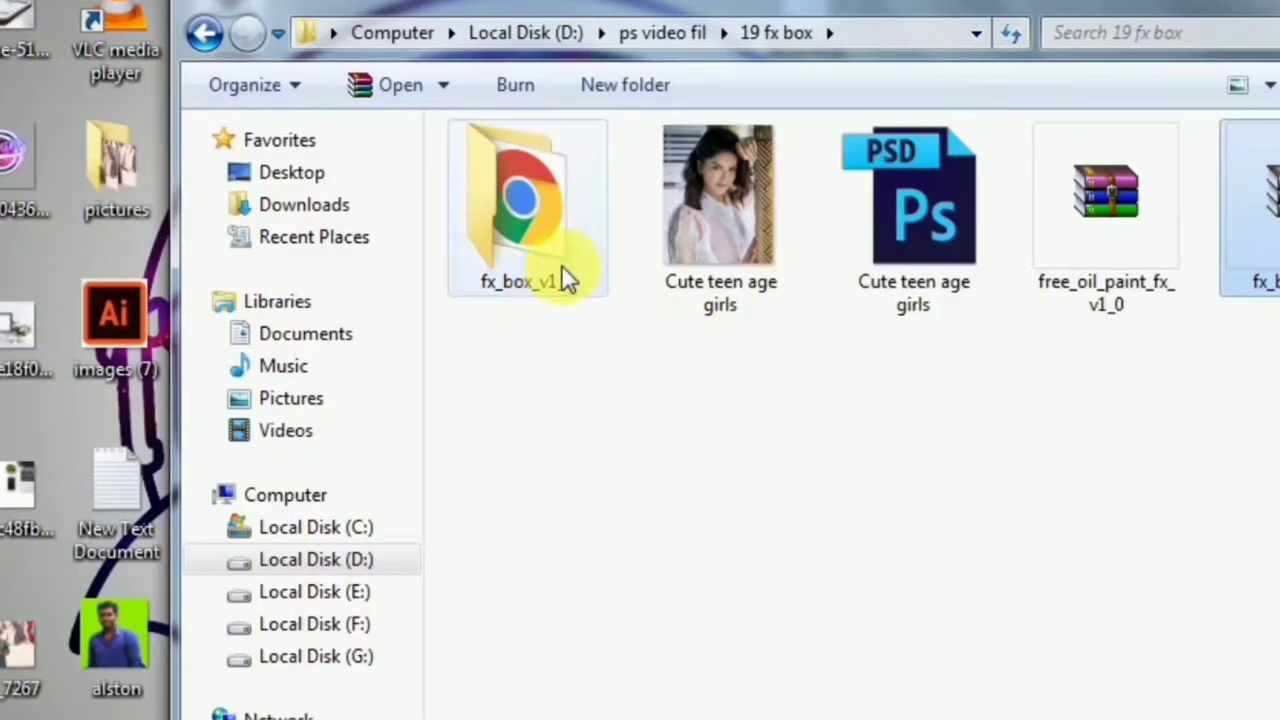
double_click(561, 264)
double_click(555, 180)
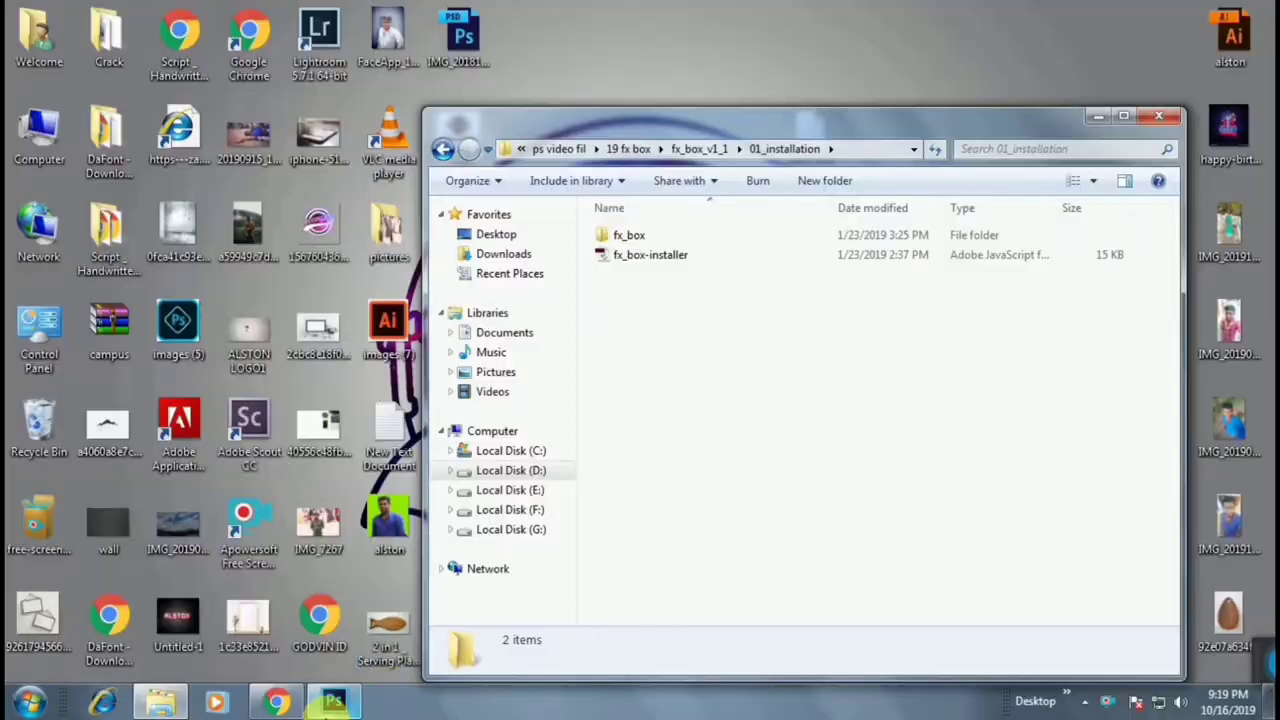
left_click(333, 700)
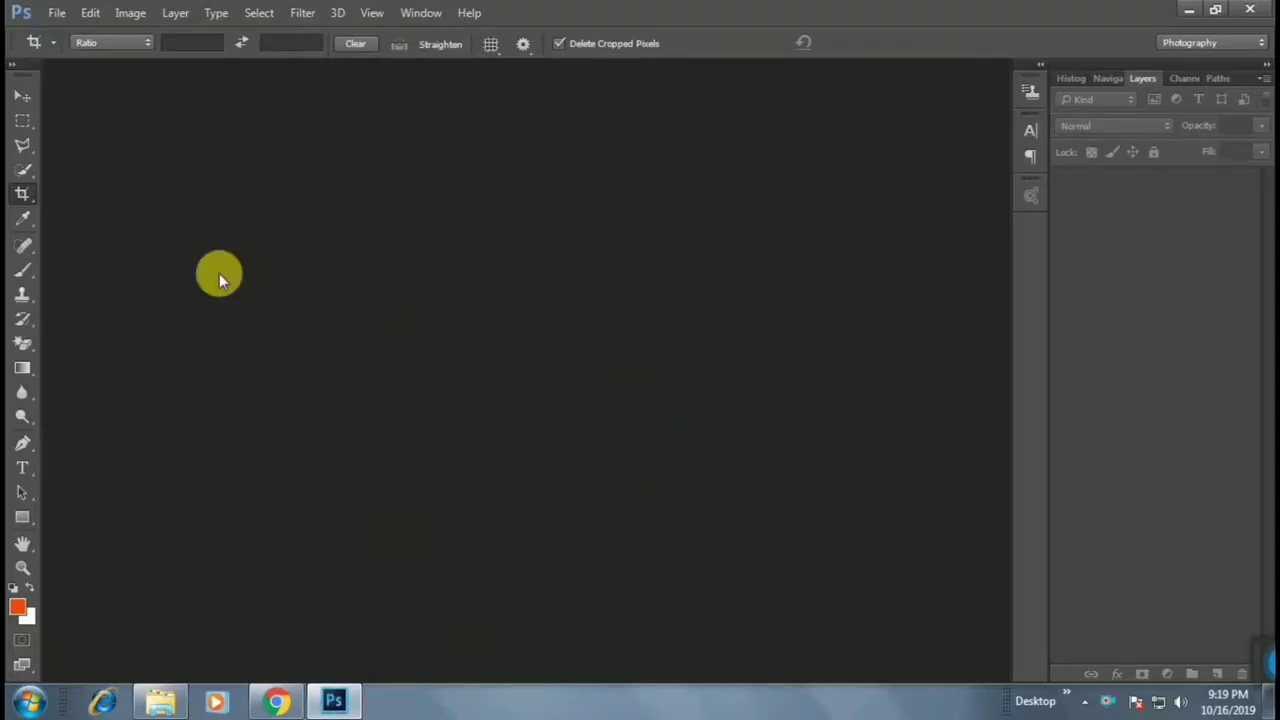
Run the fx_box-installer script from 19 fx box\fx_box_v1_1\01_installation and dismiss the completion notice
left_click(53, 16)
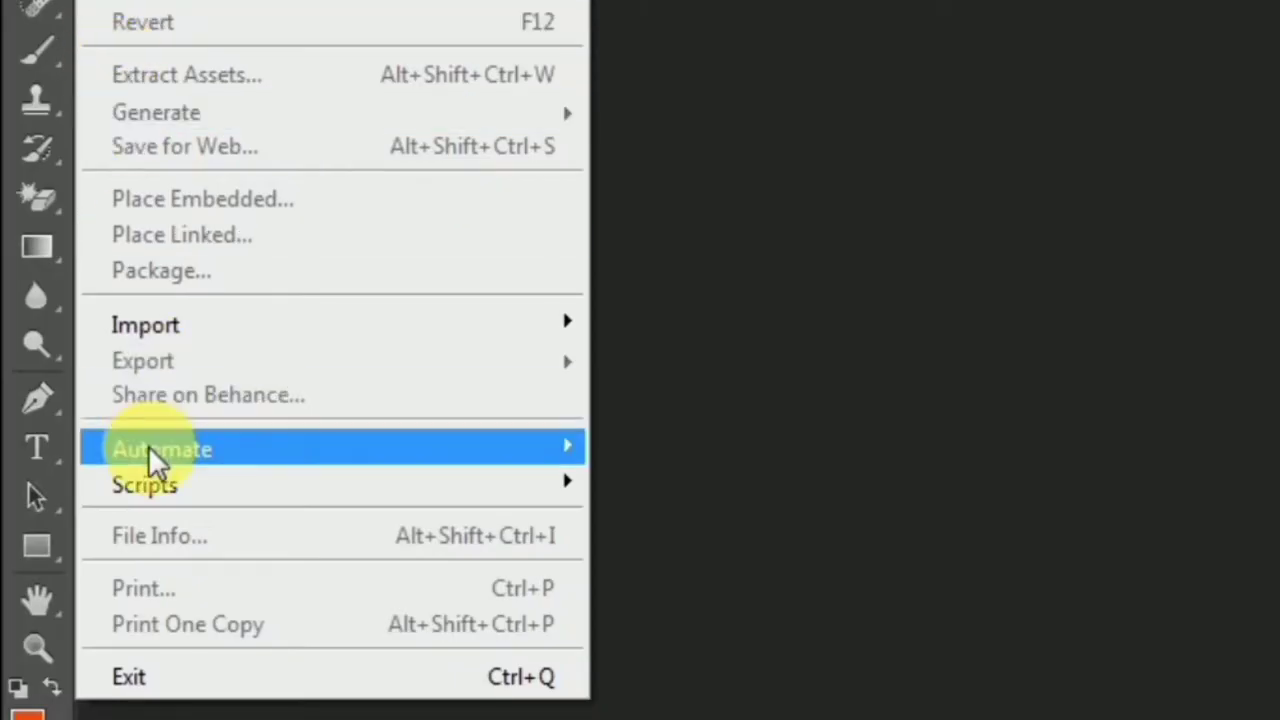
mouse_move(145, 484)
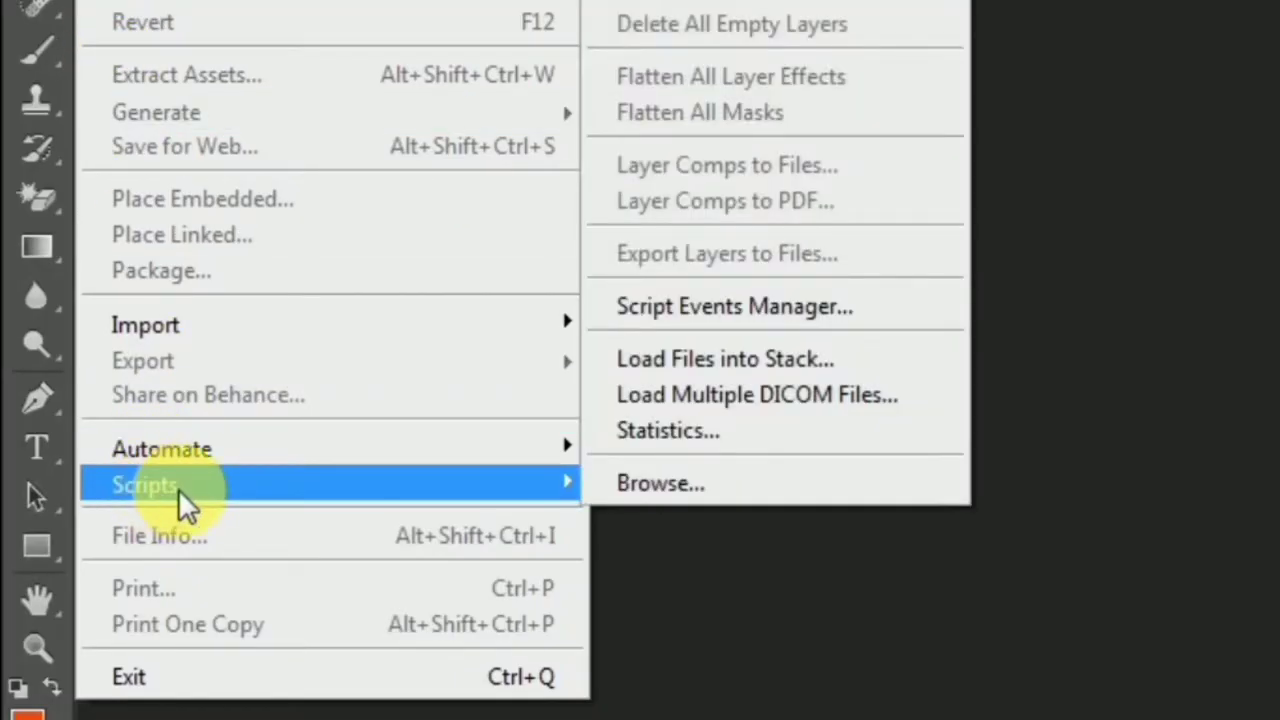
left_click(658, 487)
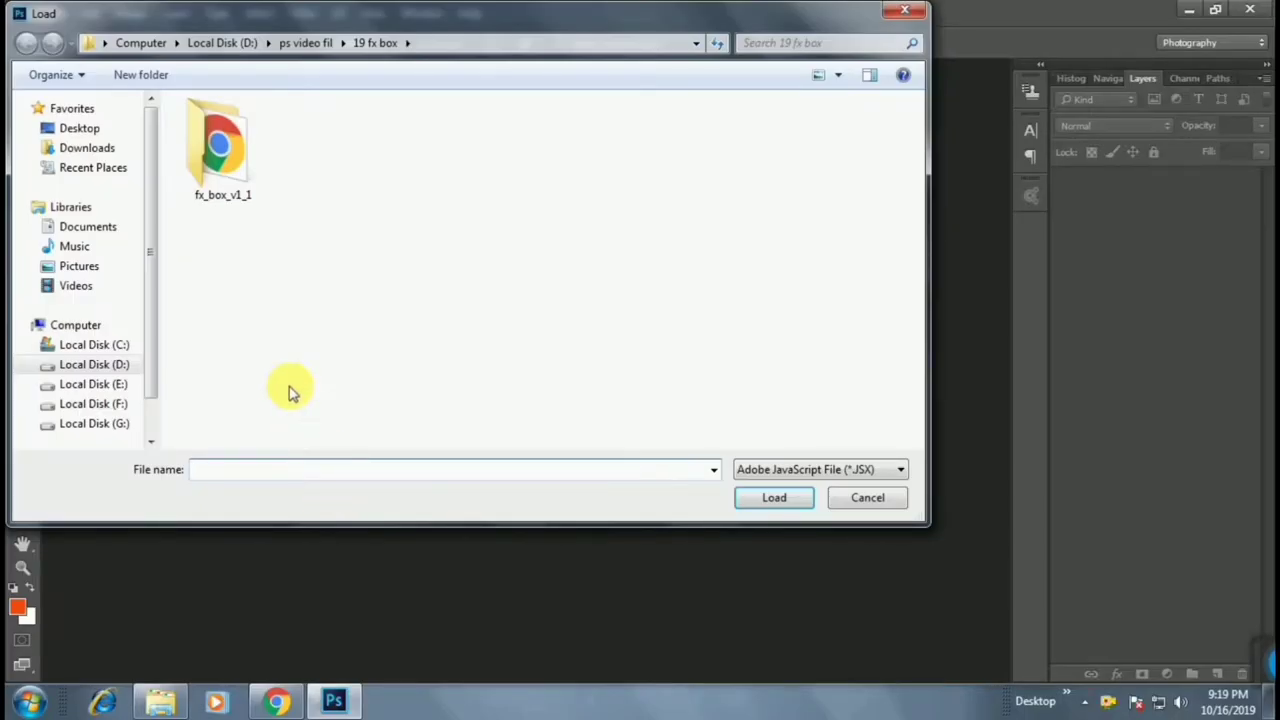
left_click(292, 45)
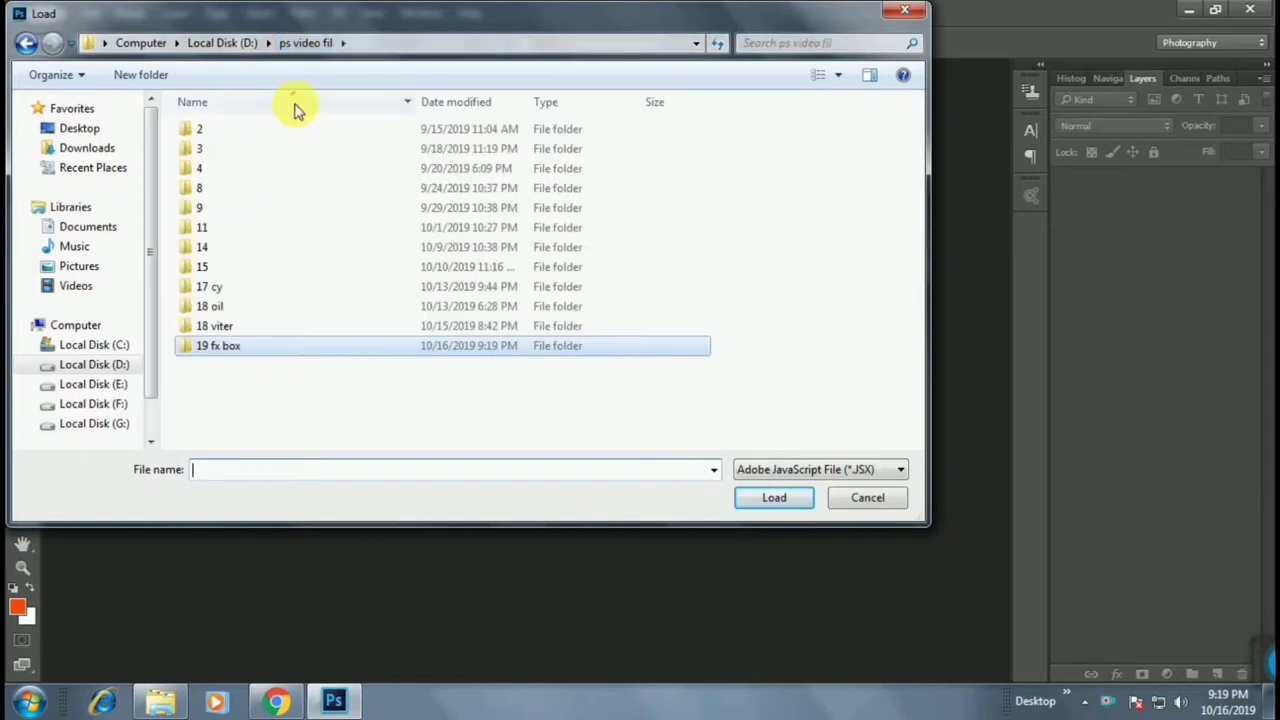
double_click(257, 349)
left_click(235, 195)
double_click(235, 195)
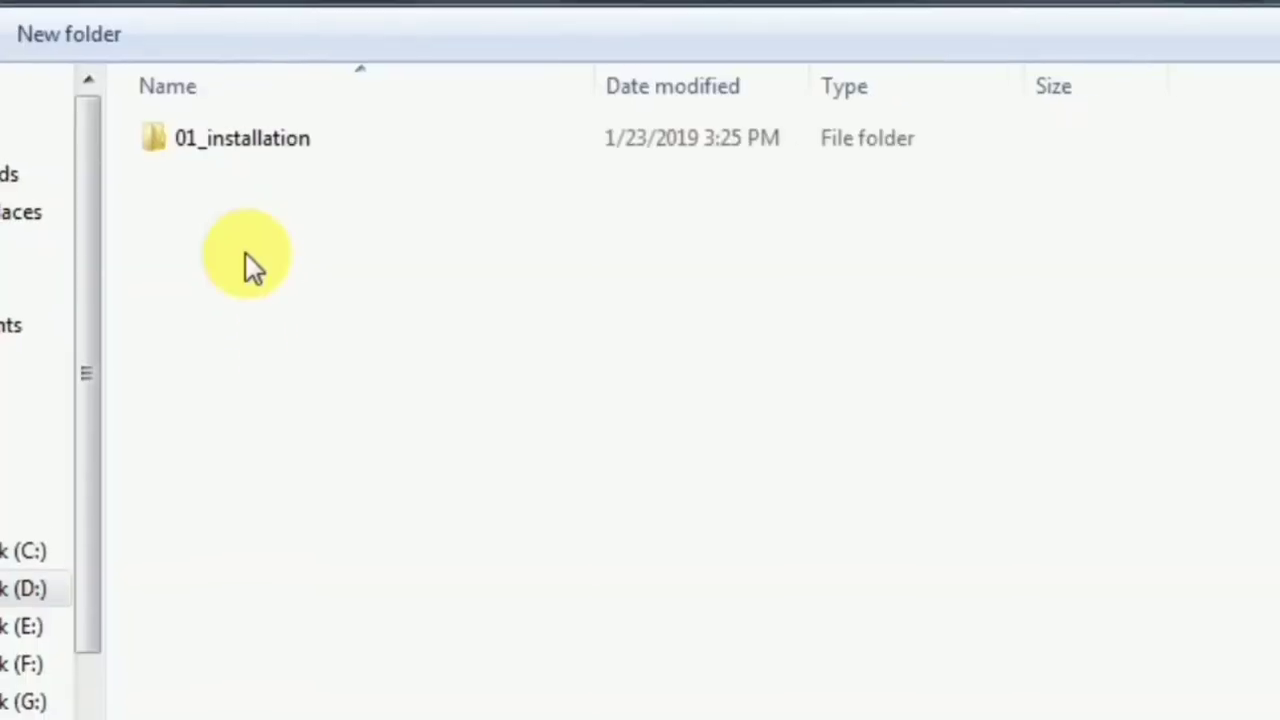
double_click(275, 145)
left_click(246, 166)
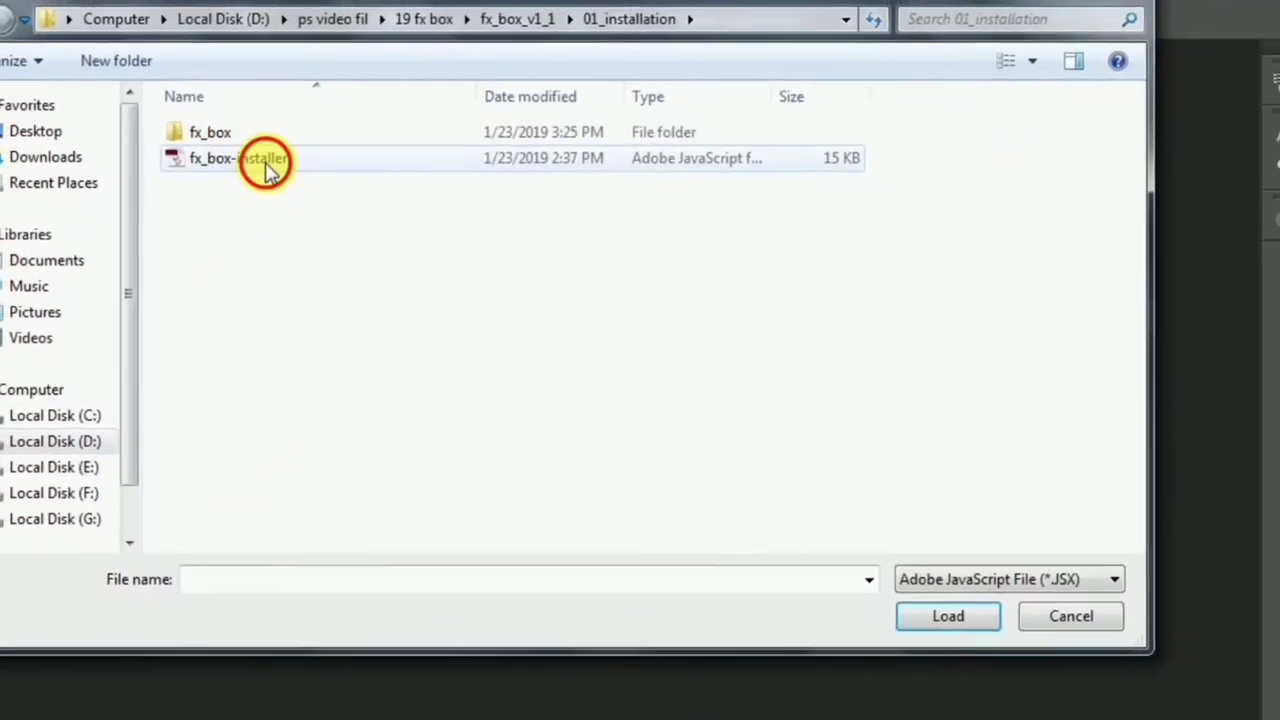
left_click(800, 524)
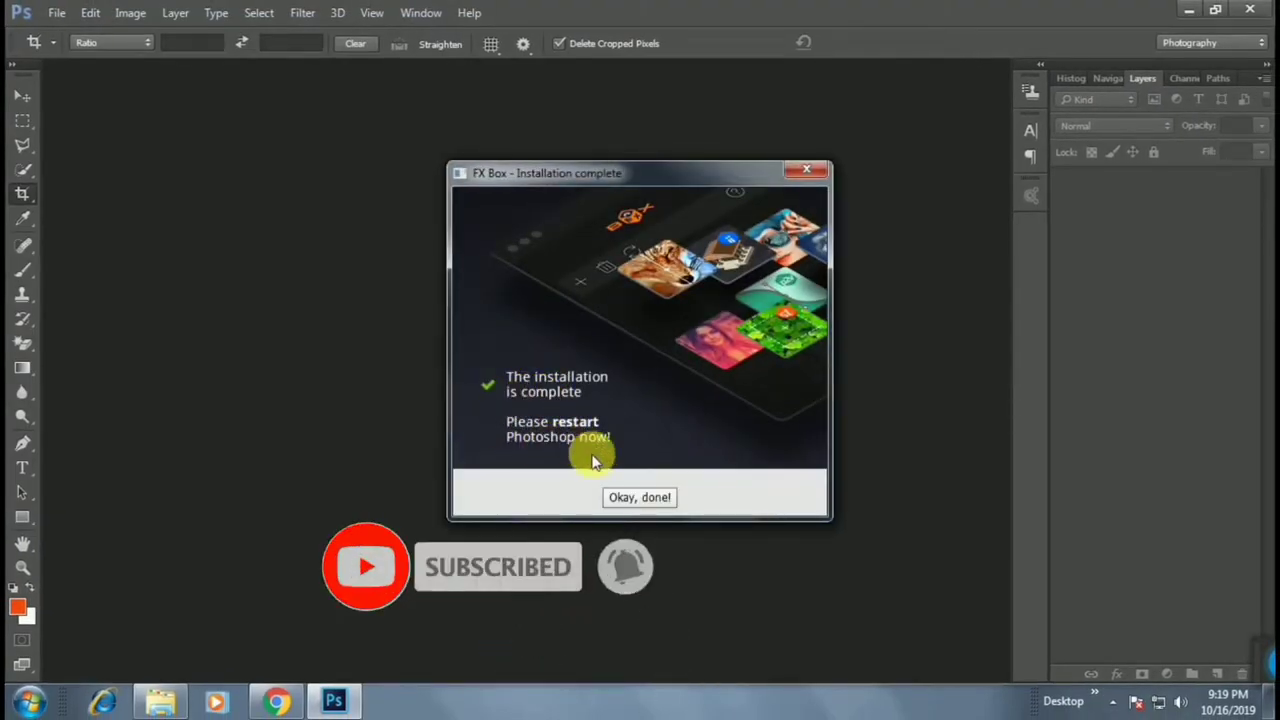
left_click(640, 497)
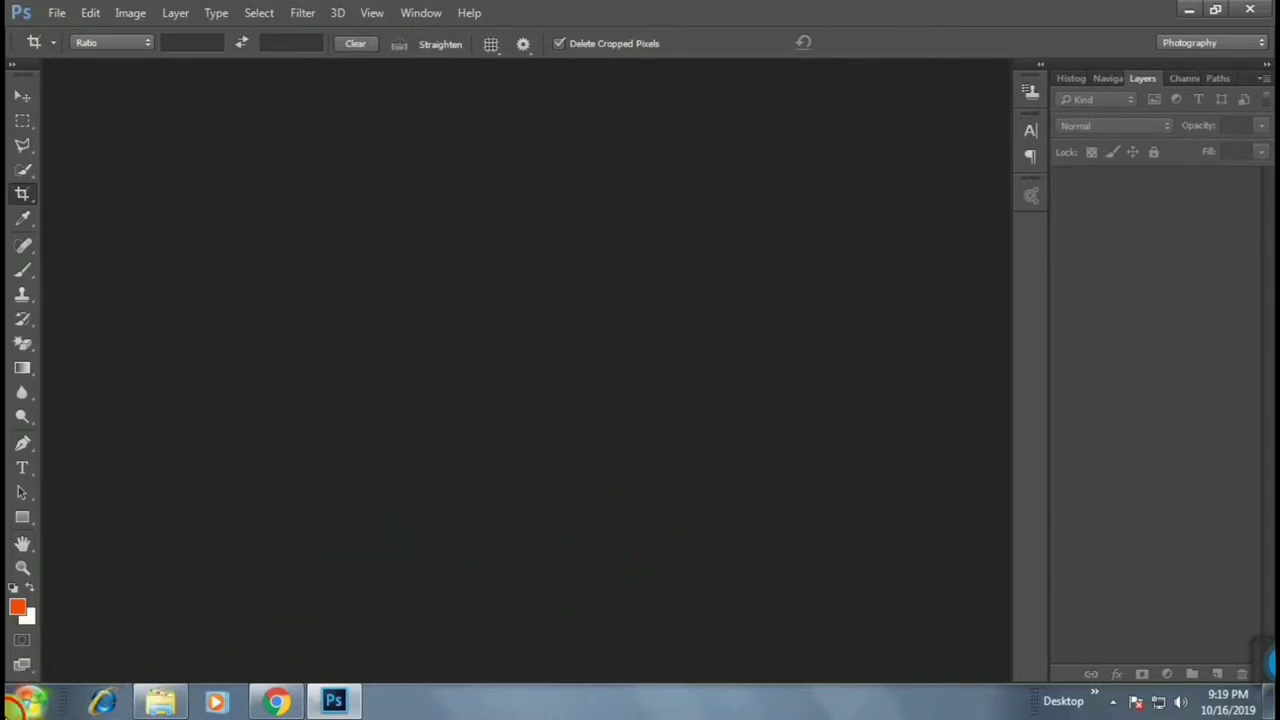
View Start power options, then extract free_oil_paint_fx_v1_0 and open its 01_install folder
left_click(20, 700)
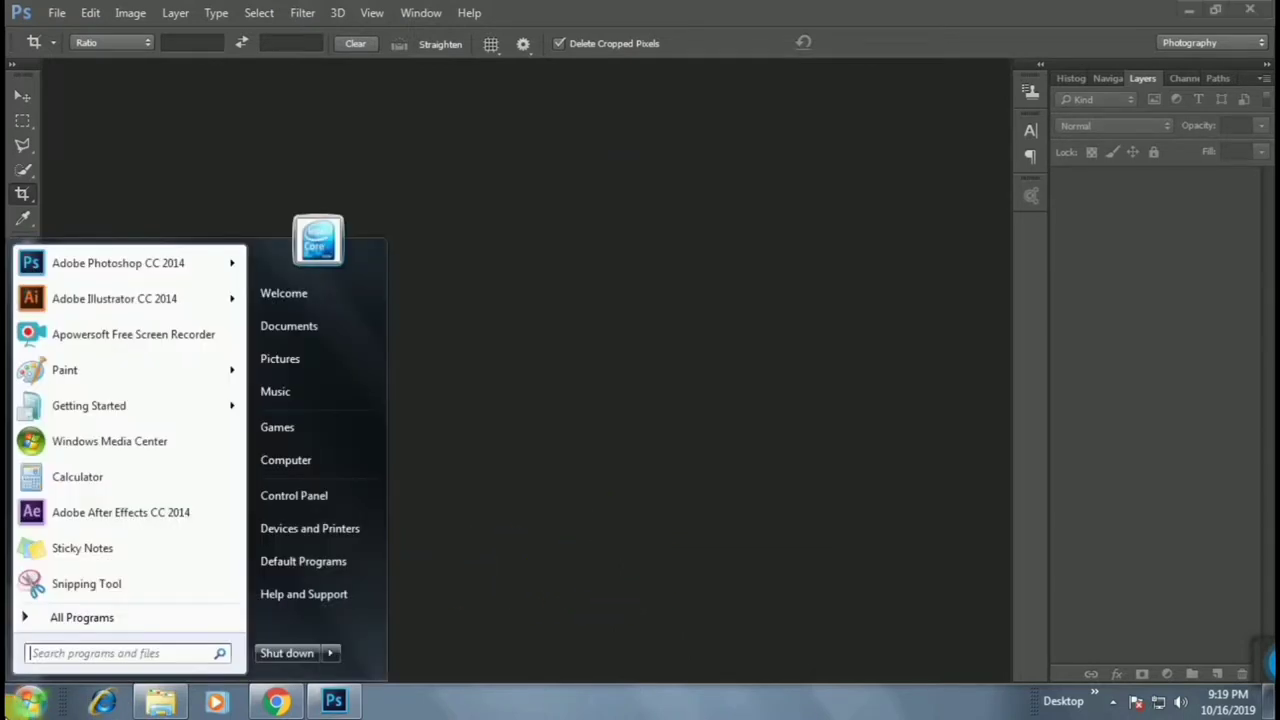
left_click(333, 653)
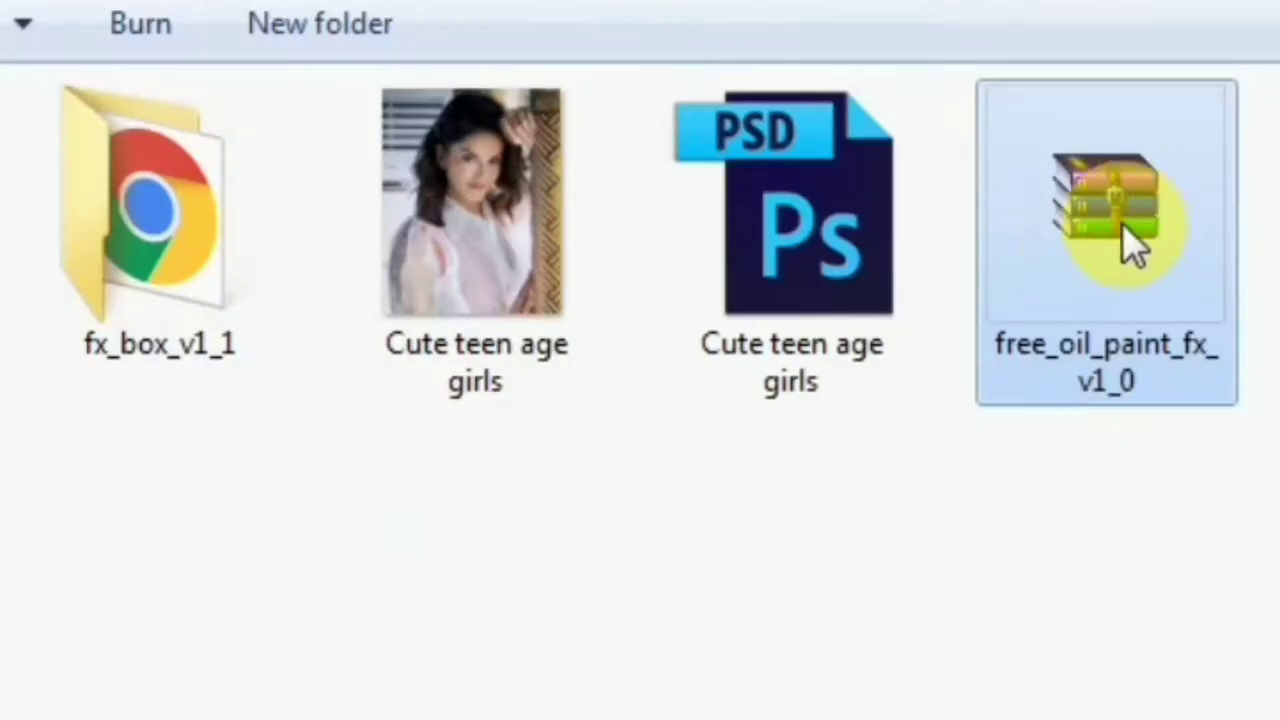
right_click(1080, 257)
left_click(1150, 435)
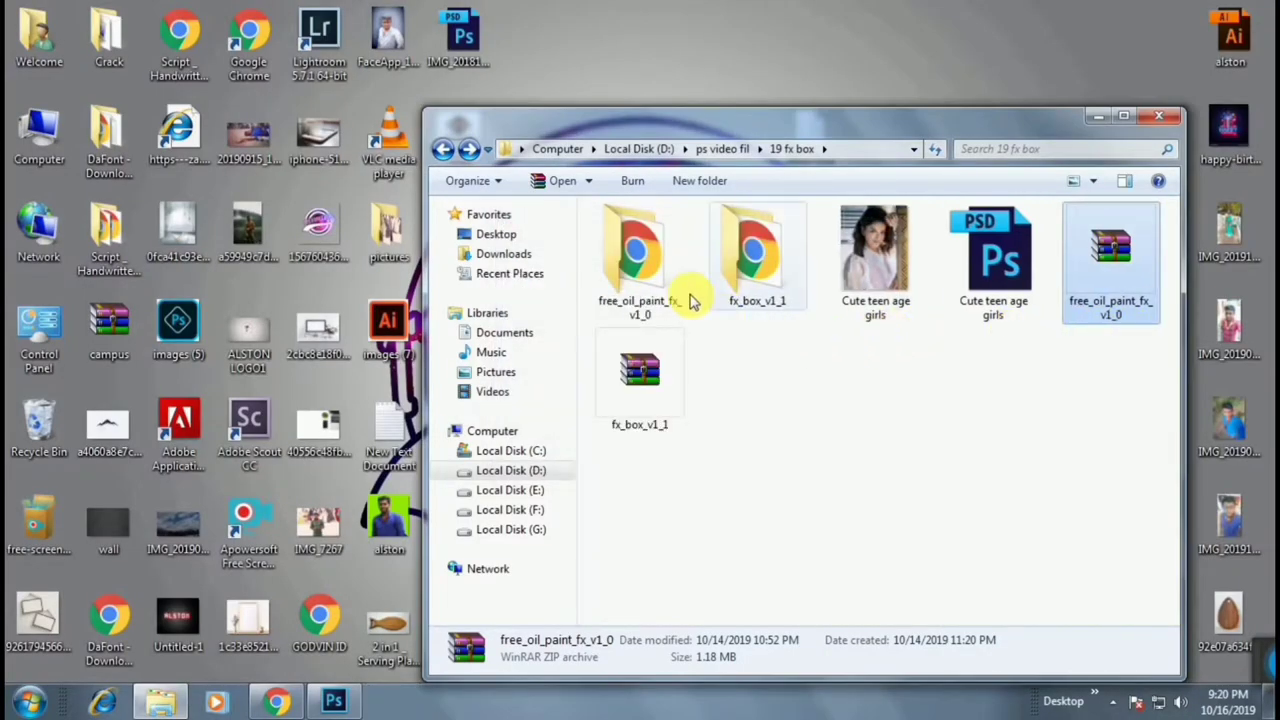
double_click(625, 250)
double_click(650, 235)
left_click(333, 703)
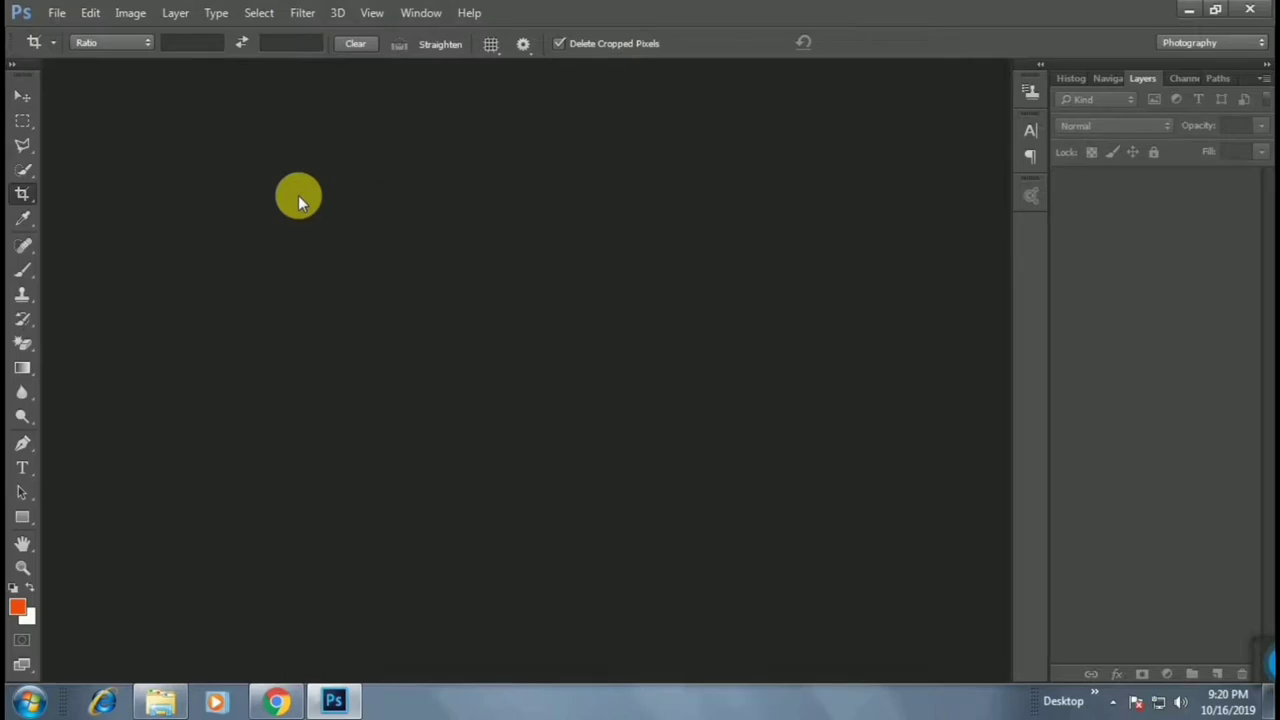
Open Cute teen age girls.jpg and select the Move tool
left_click(60, 13)
left_click(94, 48)
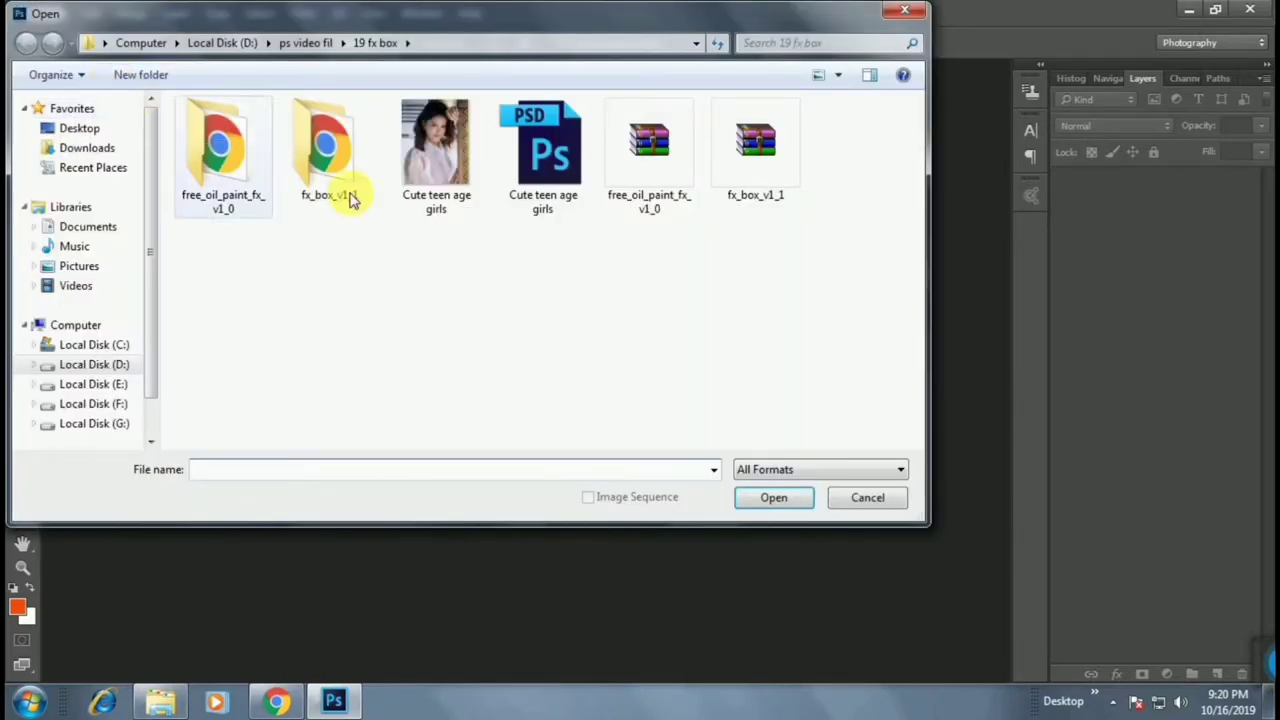
left_click(438, 160)
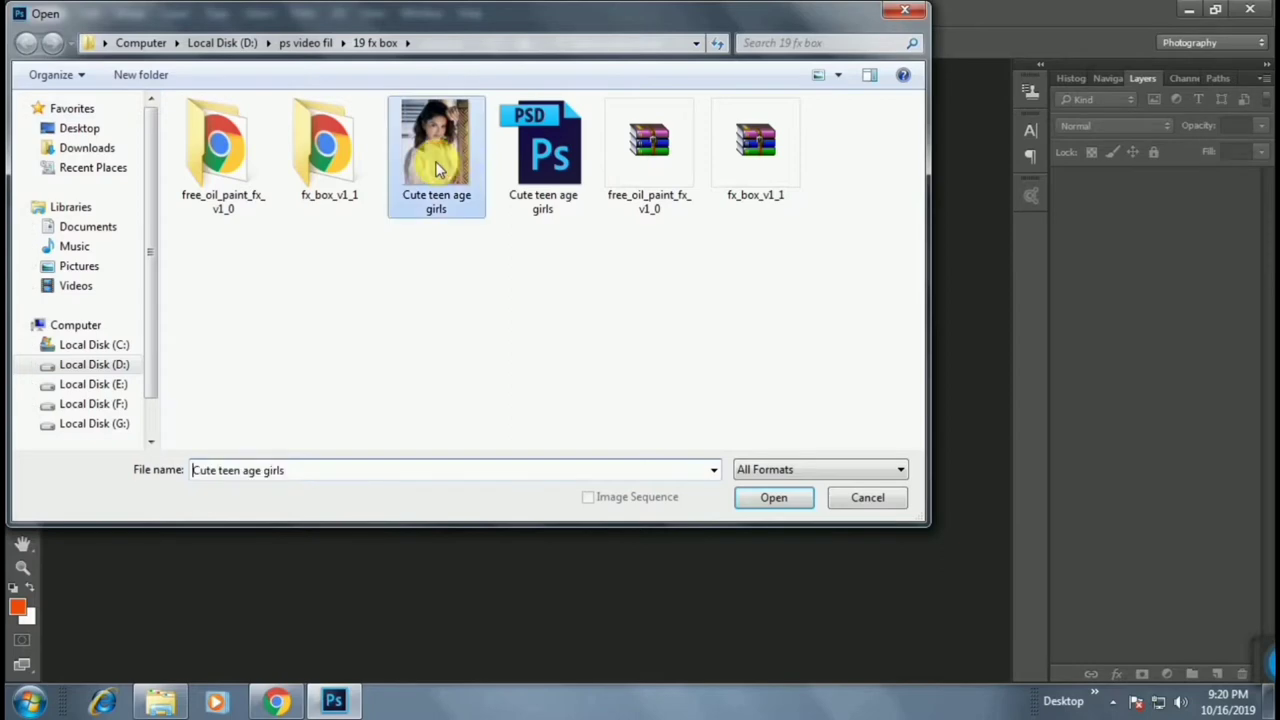
left_click(738, 495)
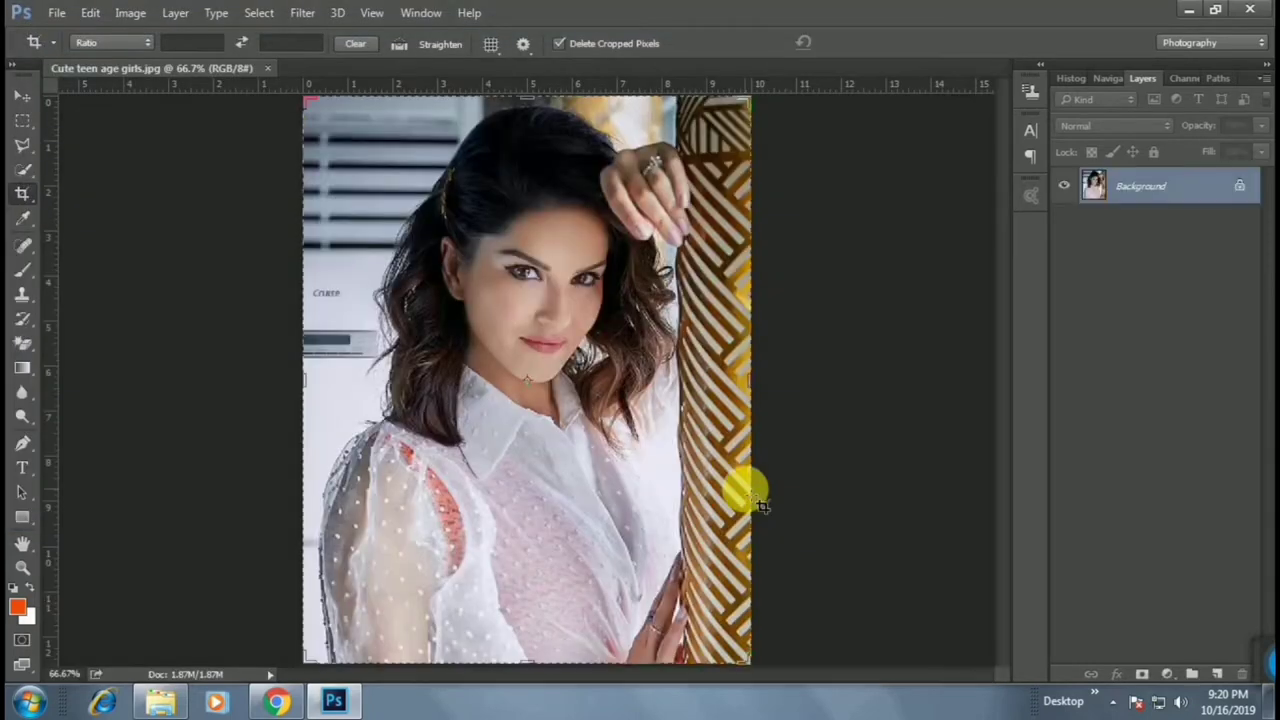
left_click(21, 99)
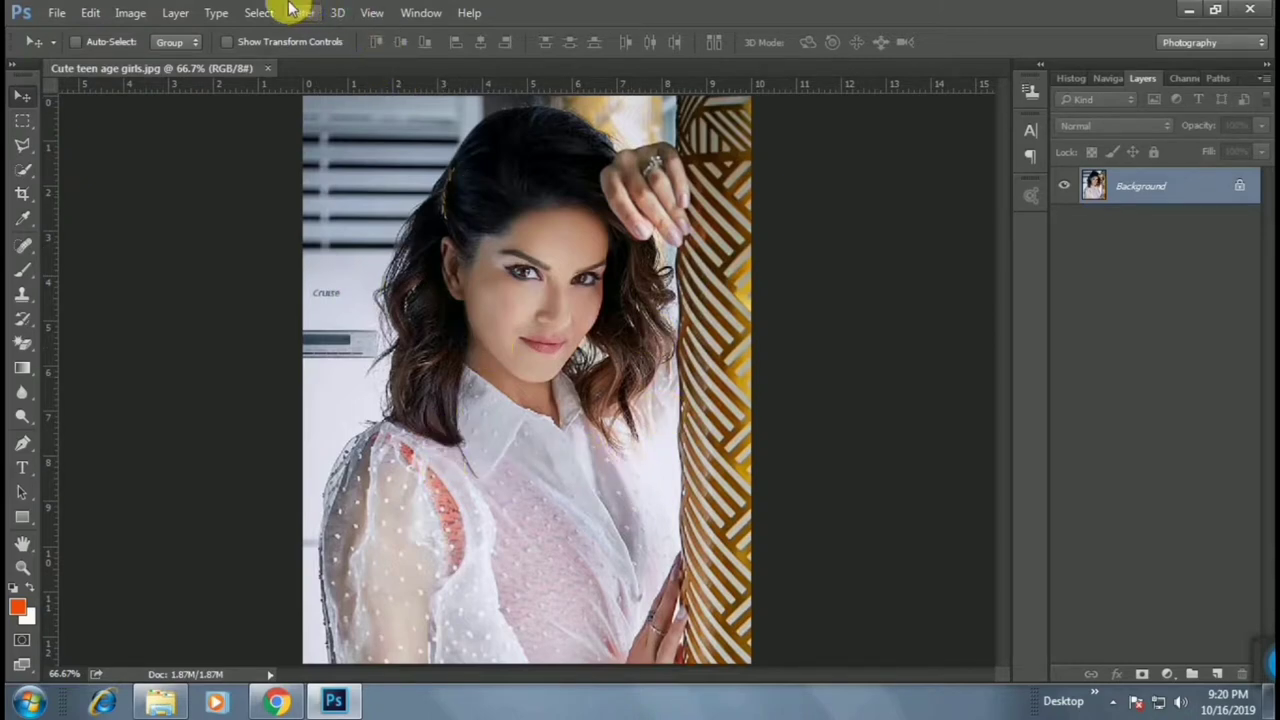
Open the FX Box panel and install X-Free-Oil-Paint-FX_installer from the 01_install folder
left_click(408, 12)
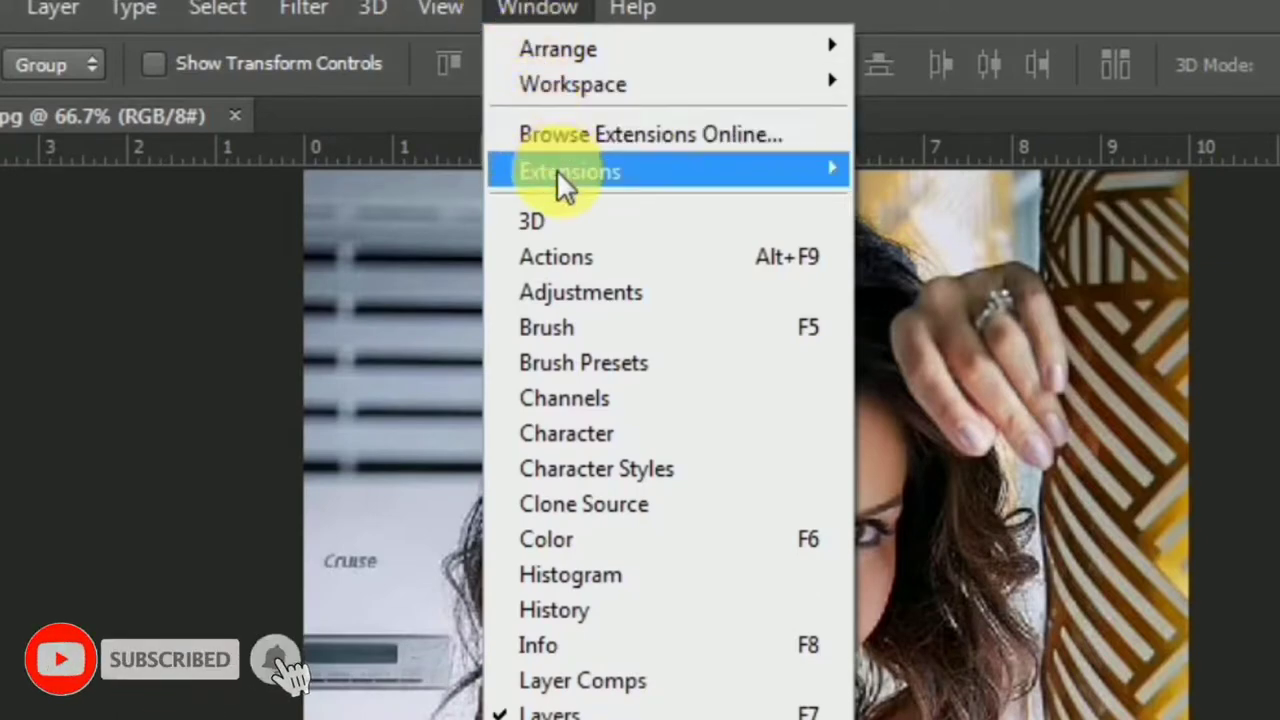
mouse_move(570, 171)
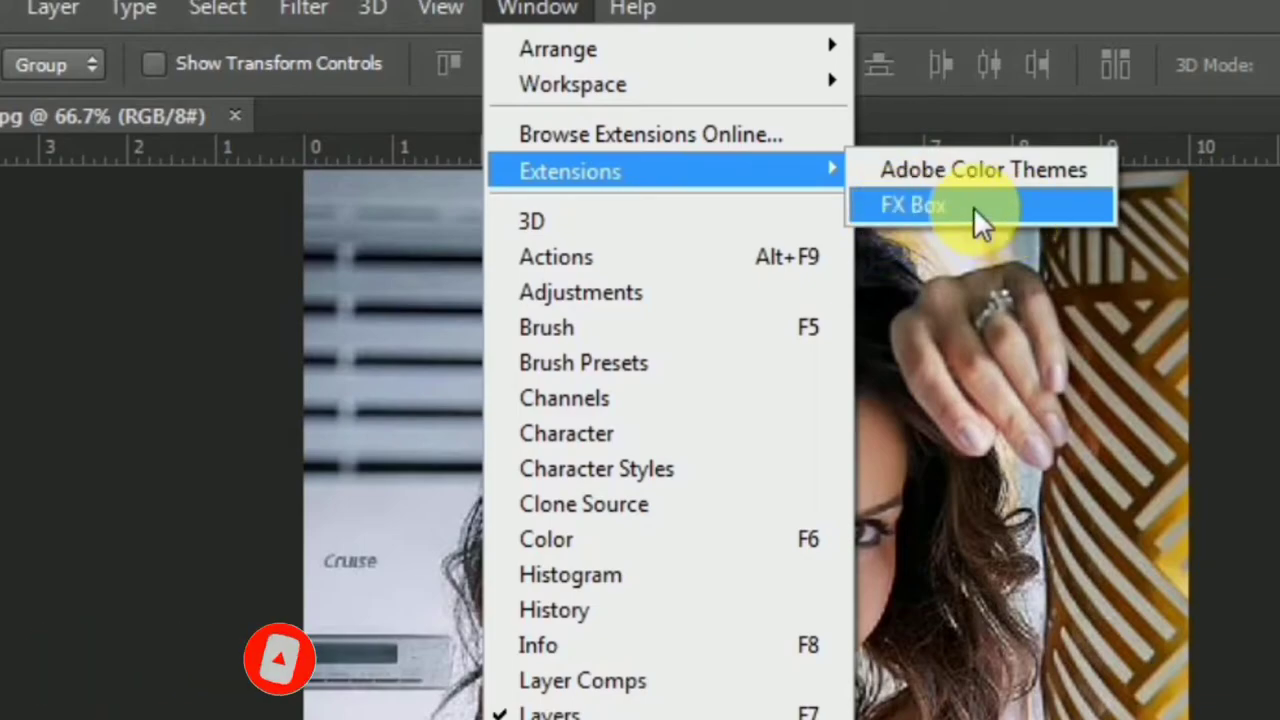
left_click(973, 206)
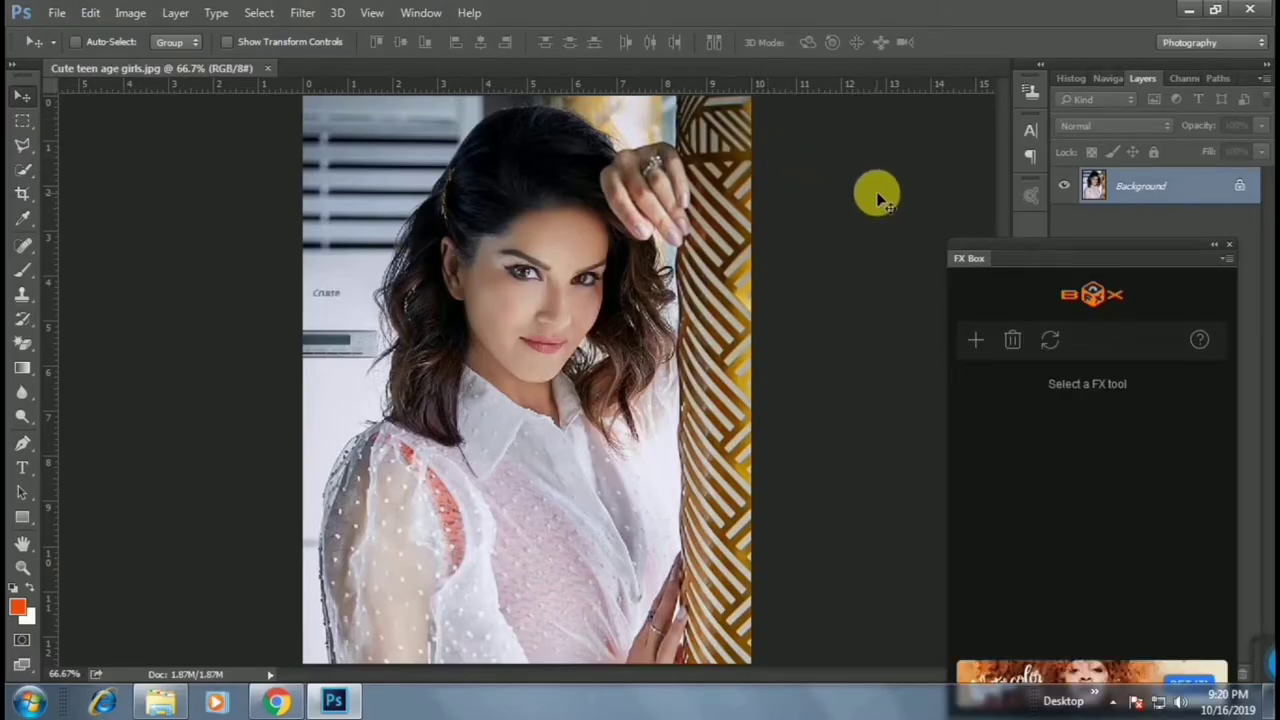
left_click(977, 342)
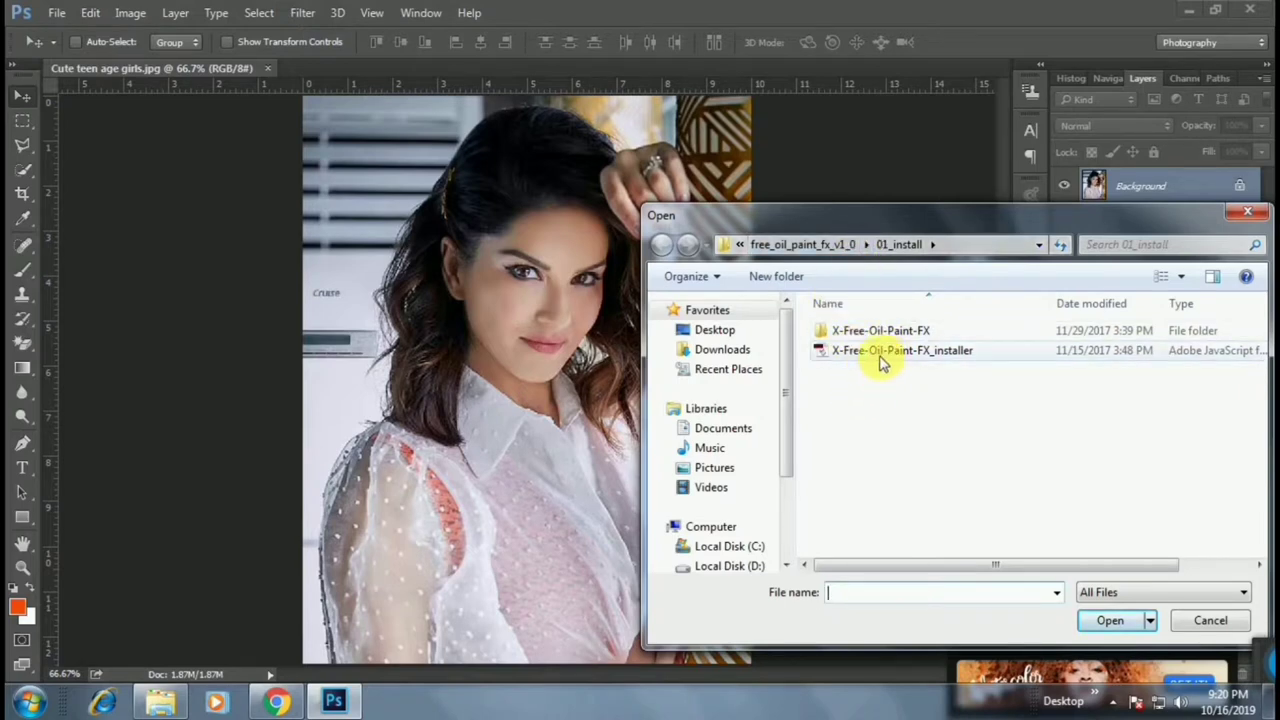
left_click(853, 356)
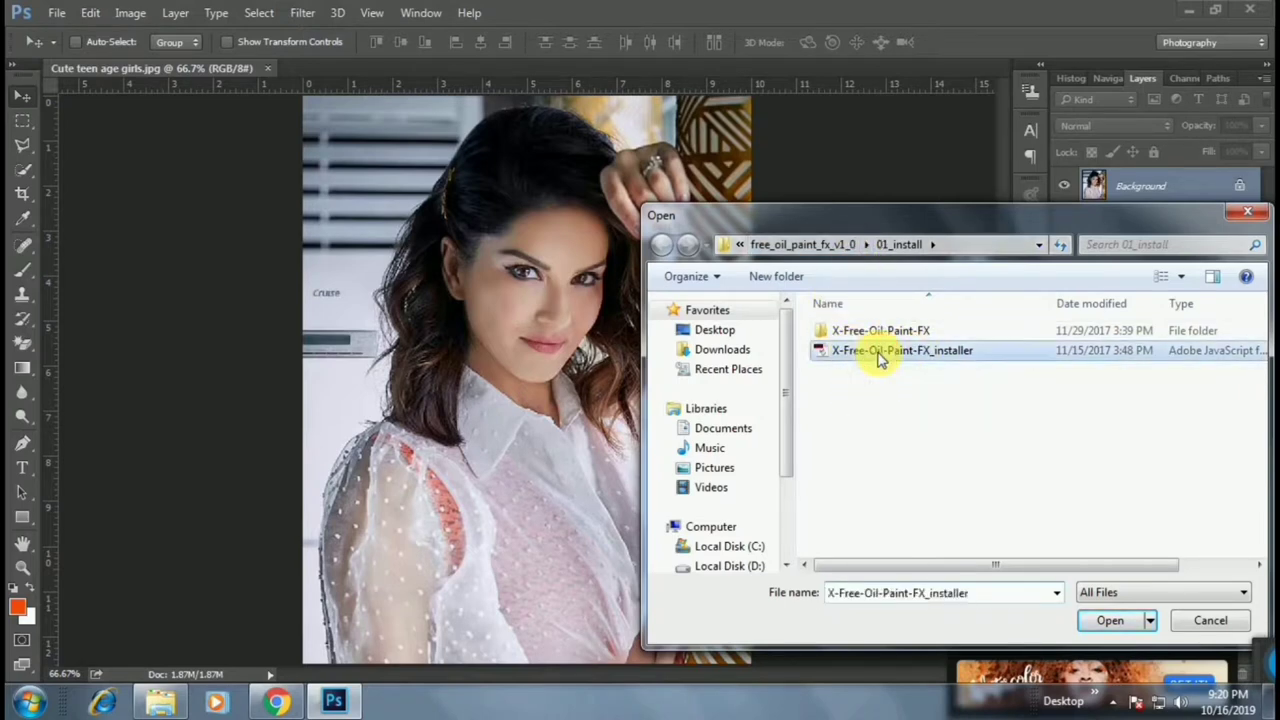
left_click(1110, 622)
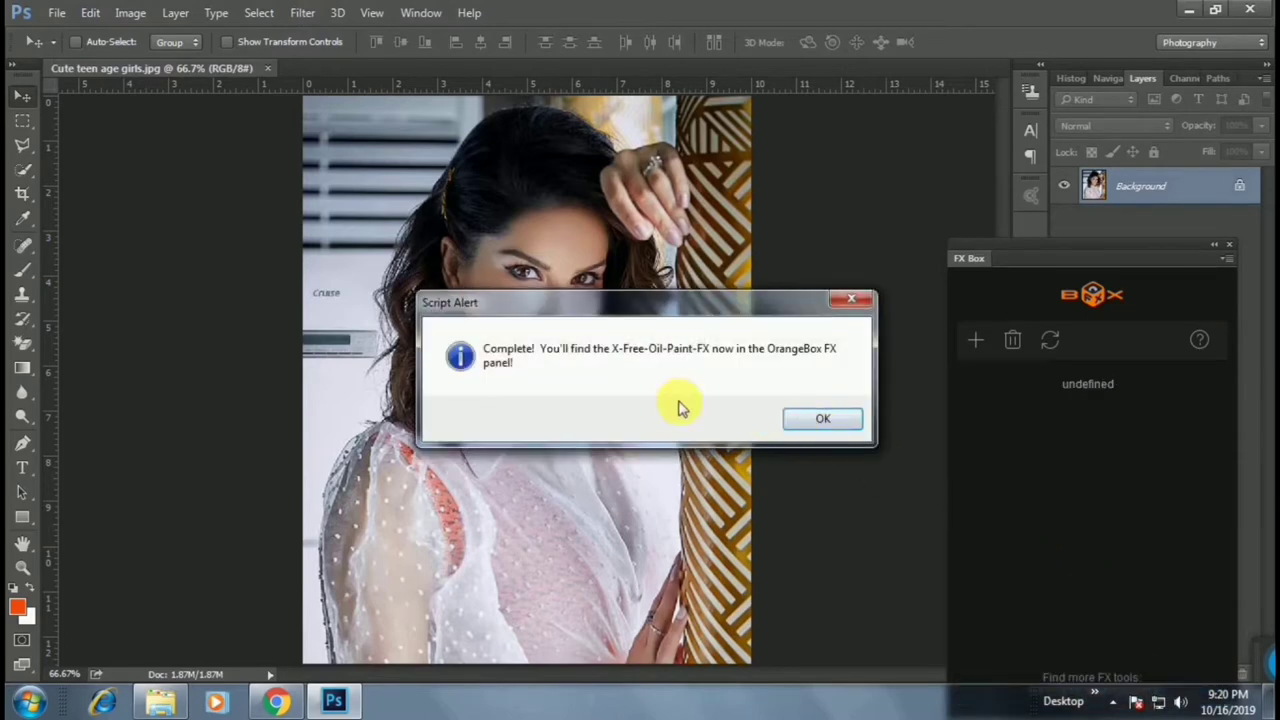
Apply Free Oil Paint FX to create the my_oil_painting layer, toggling it to compare
left_click(829, 418)
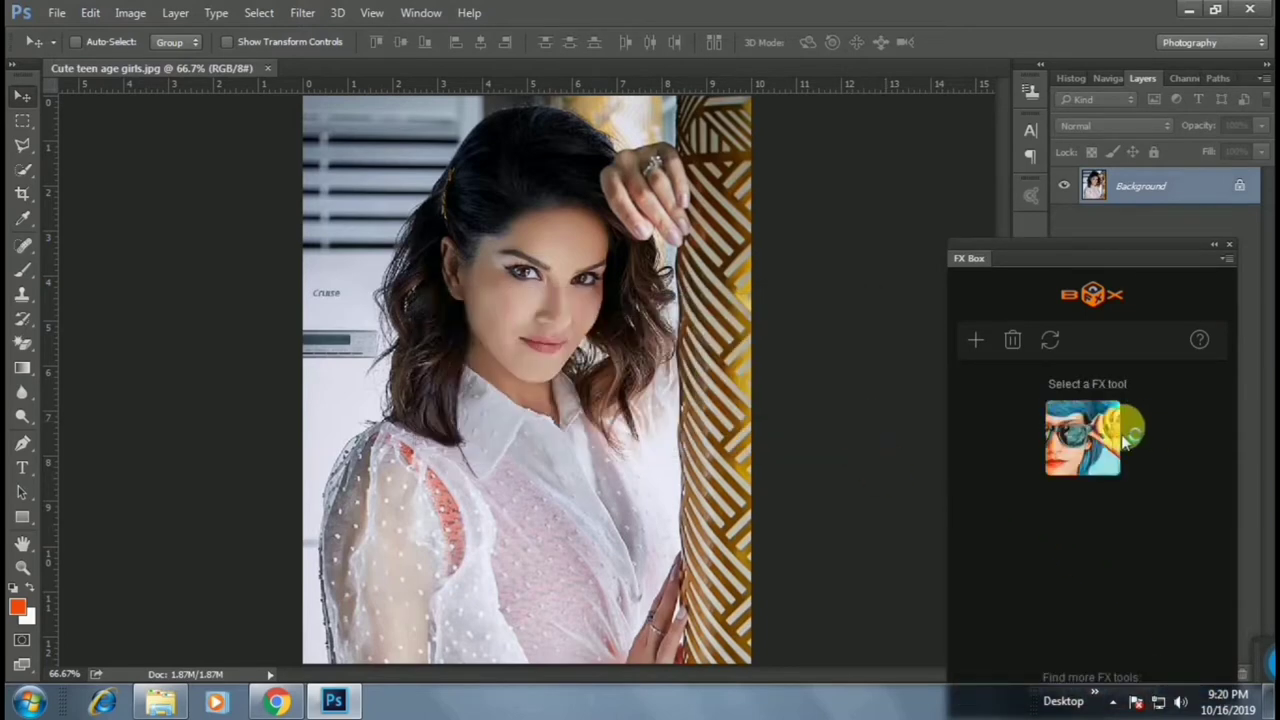
left_click(1090, 446)
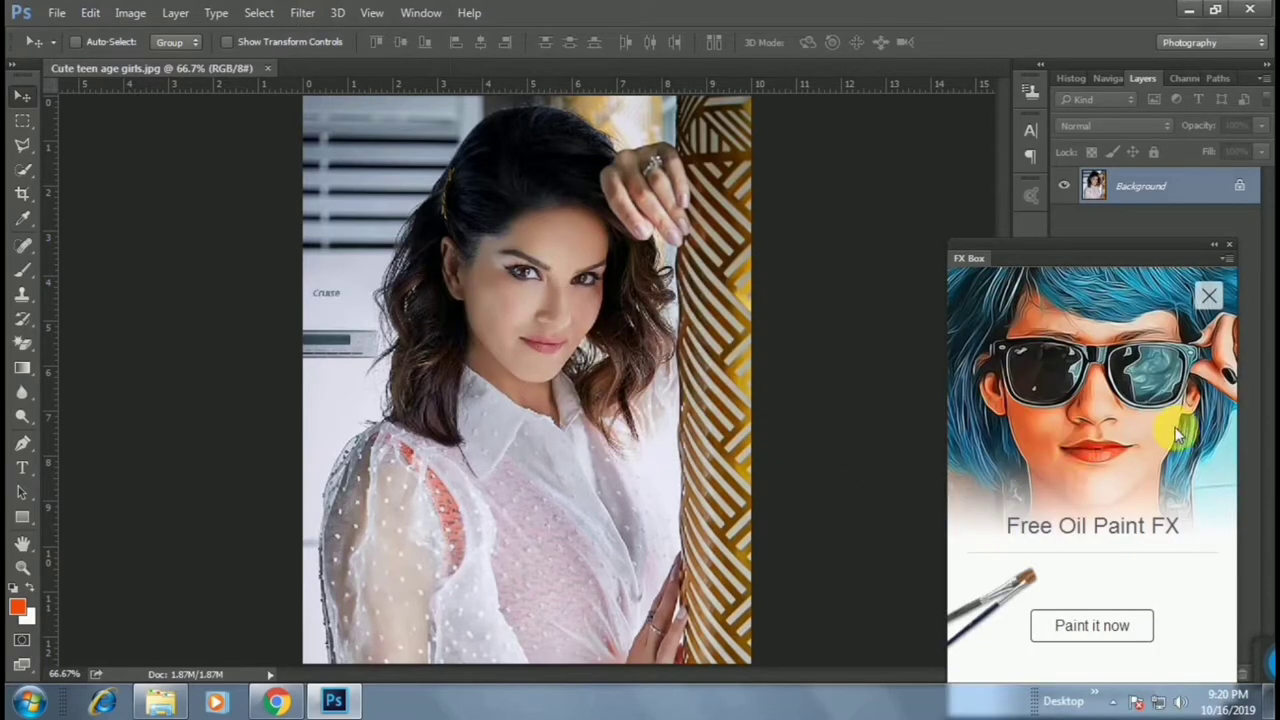
left_click(1116, 638)
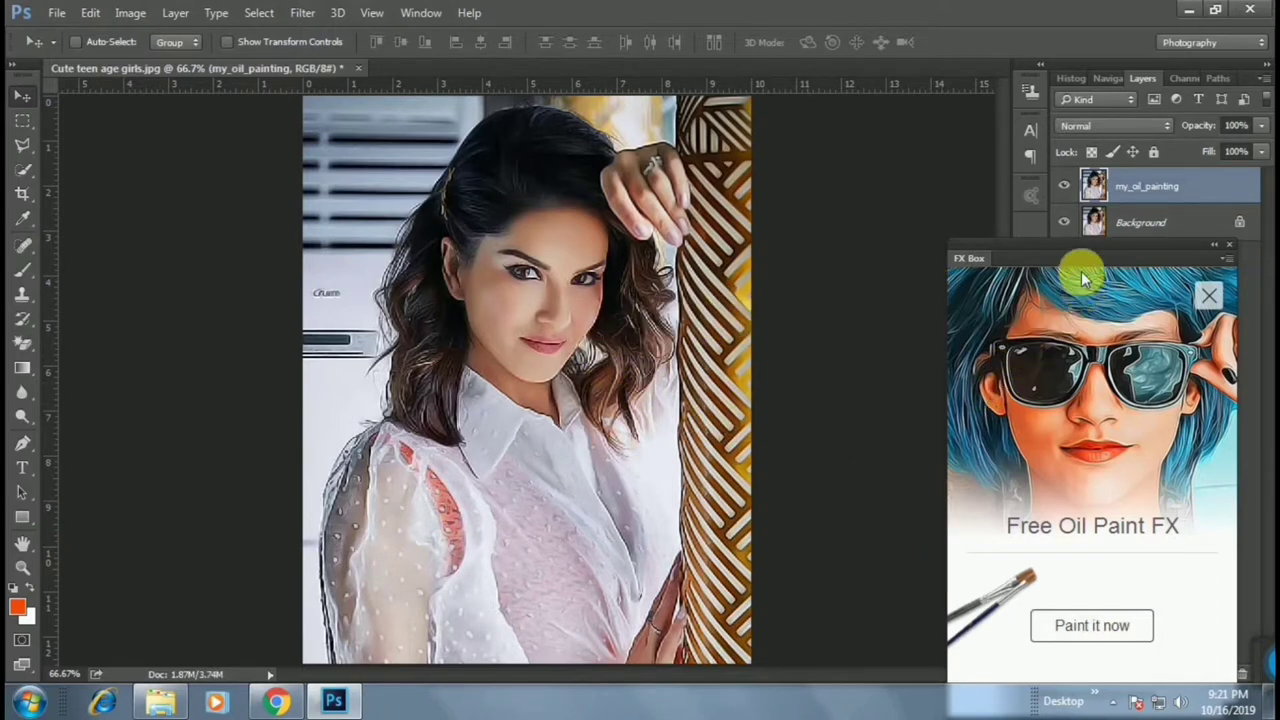
left_click(1063, 185)
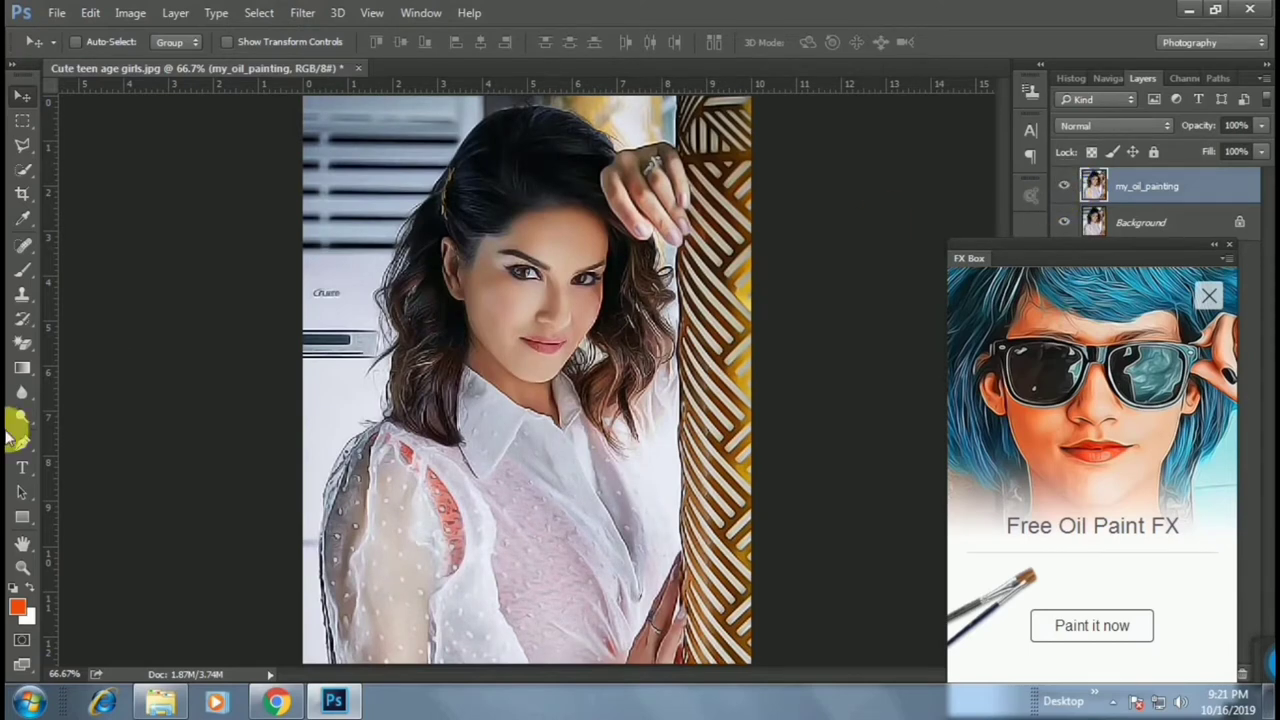
Draw an unfilled rectangle with a 3 pt black stroke framing the portrait's edges
left_click(20, 520)
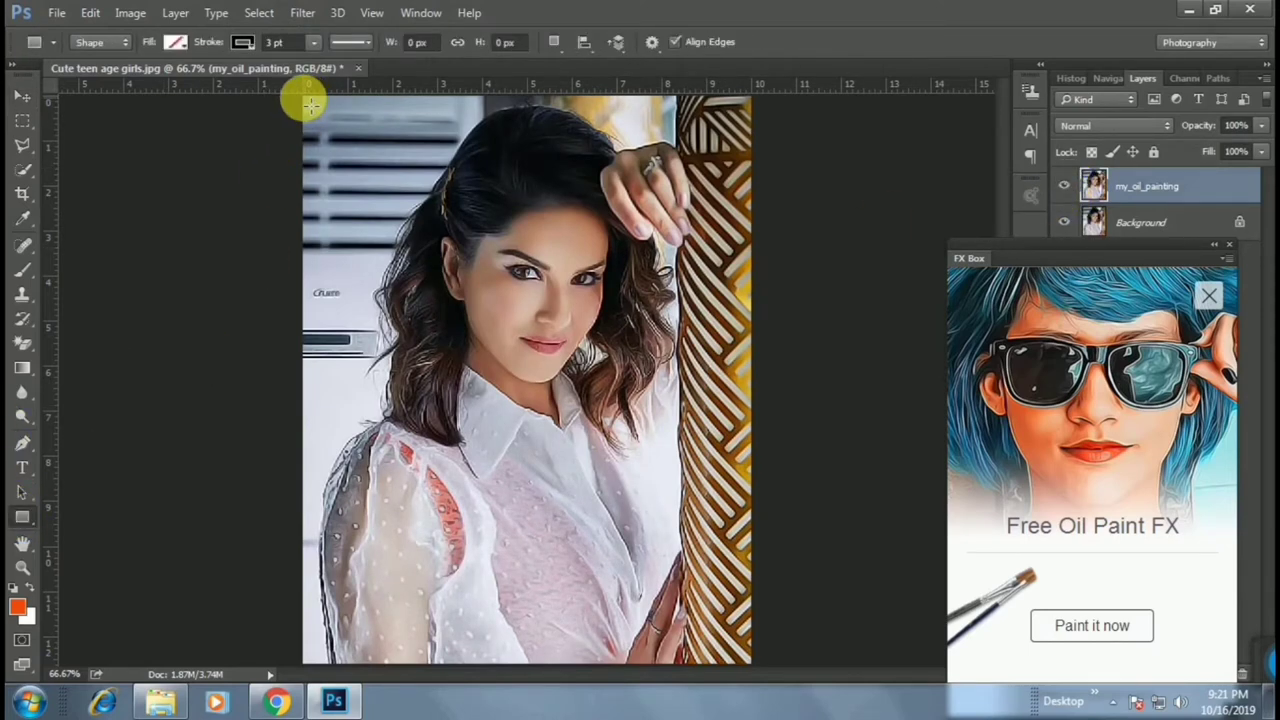
left_click_drag(311, 104, 316, 110)
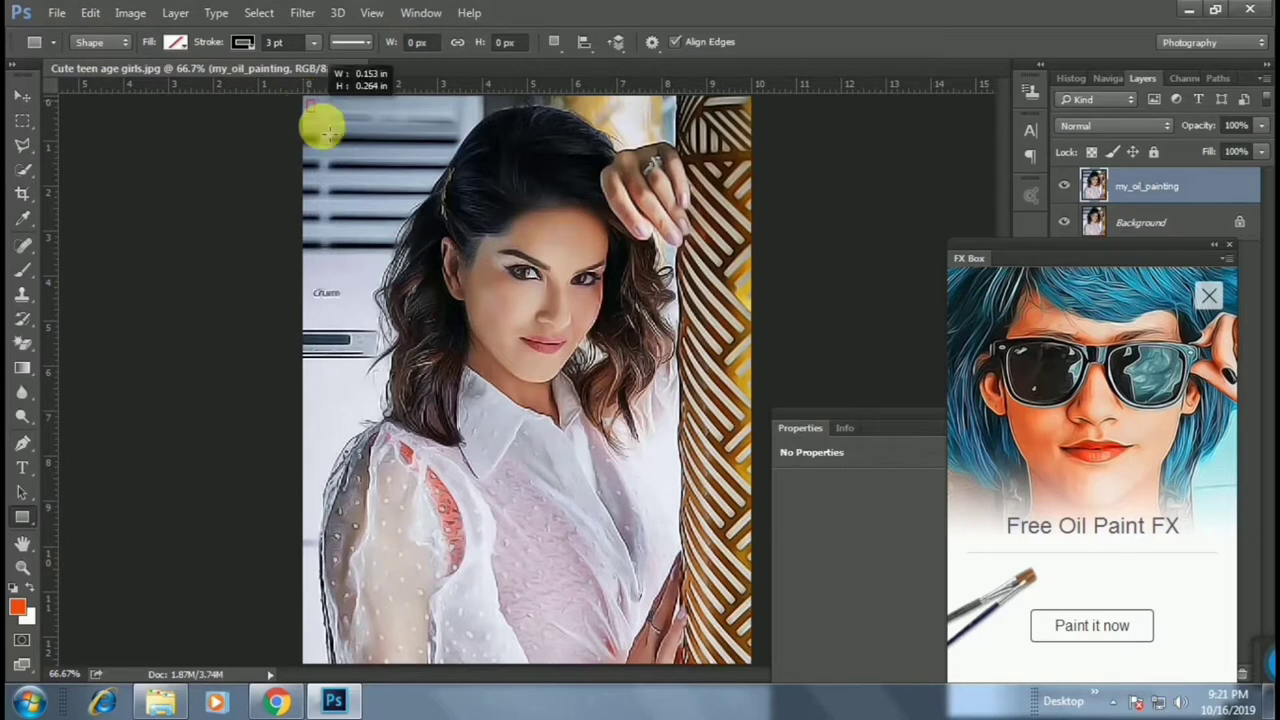
mouse_move(315, 107)
left_mouse_down()
mouse_move(580, 578)
mouse_move(740, 658)
left_mouse_up()
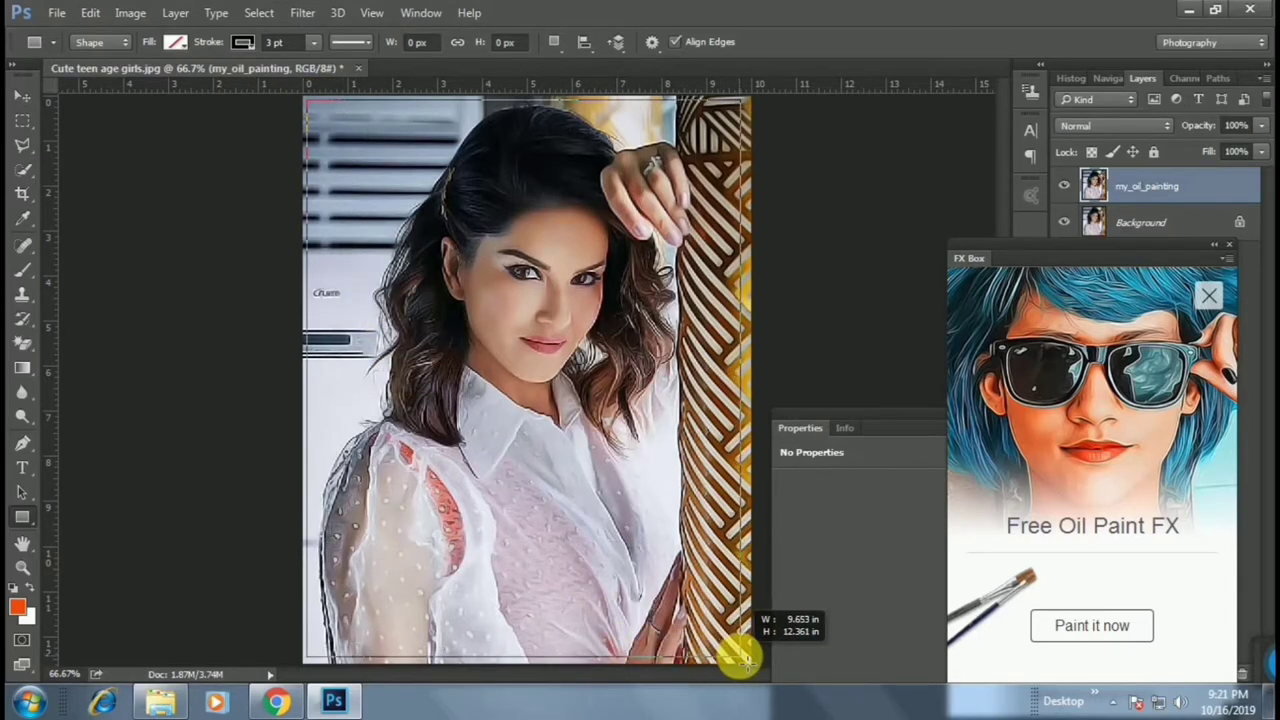
mouse_move(740, 658)
left_mouse_down()
mouse_move(756, 667)
mouse_move(745, 657)
left_mouse_up()
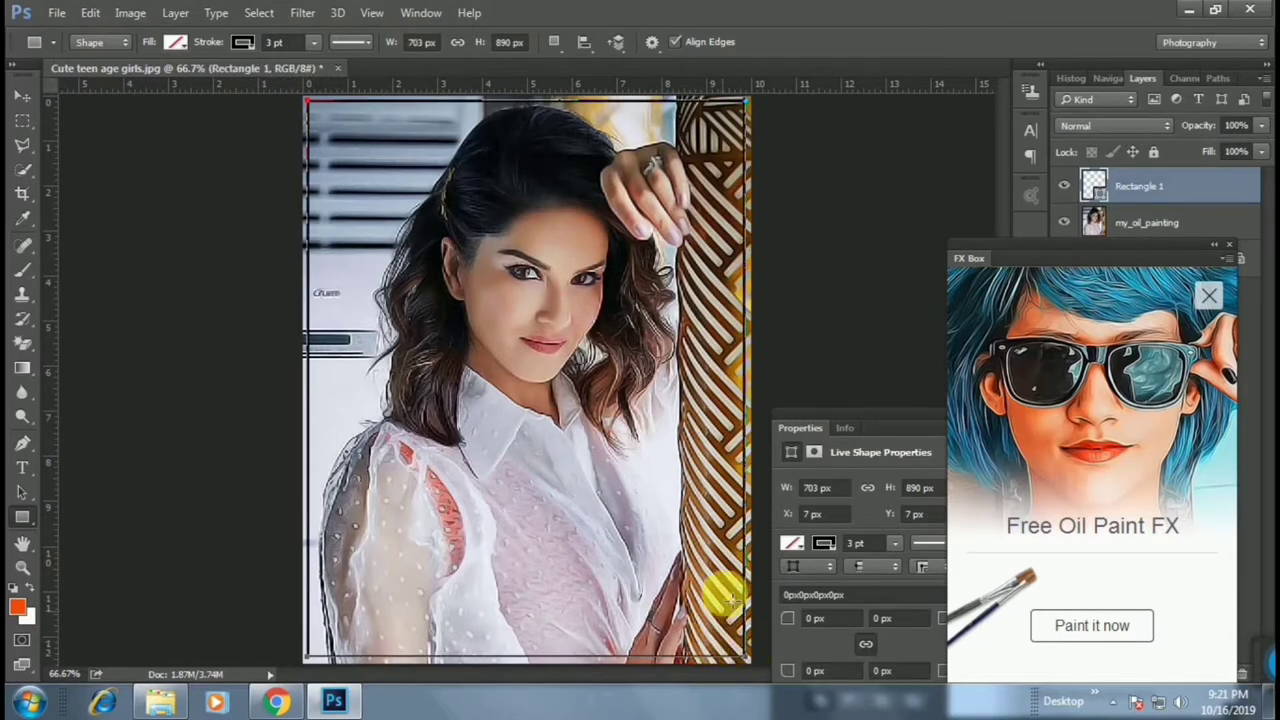
key("v")
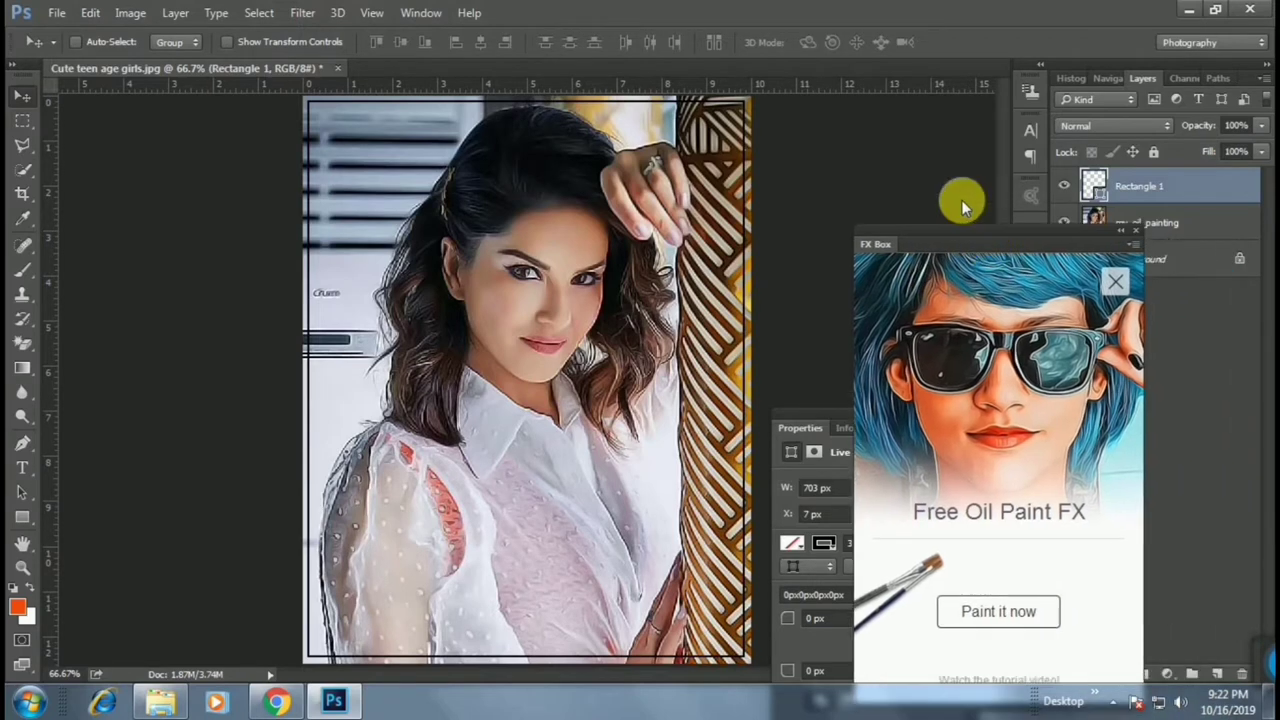
left_click_drag(1107, 258, 906, 97)
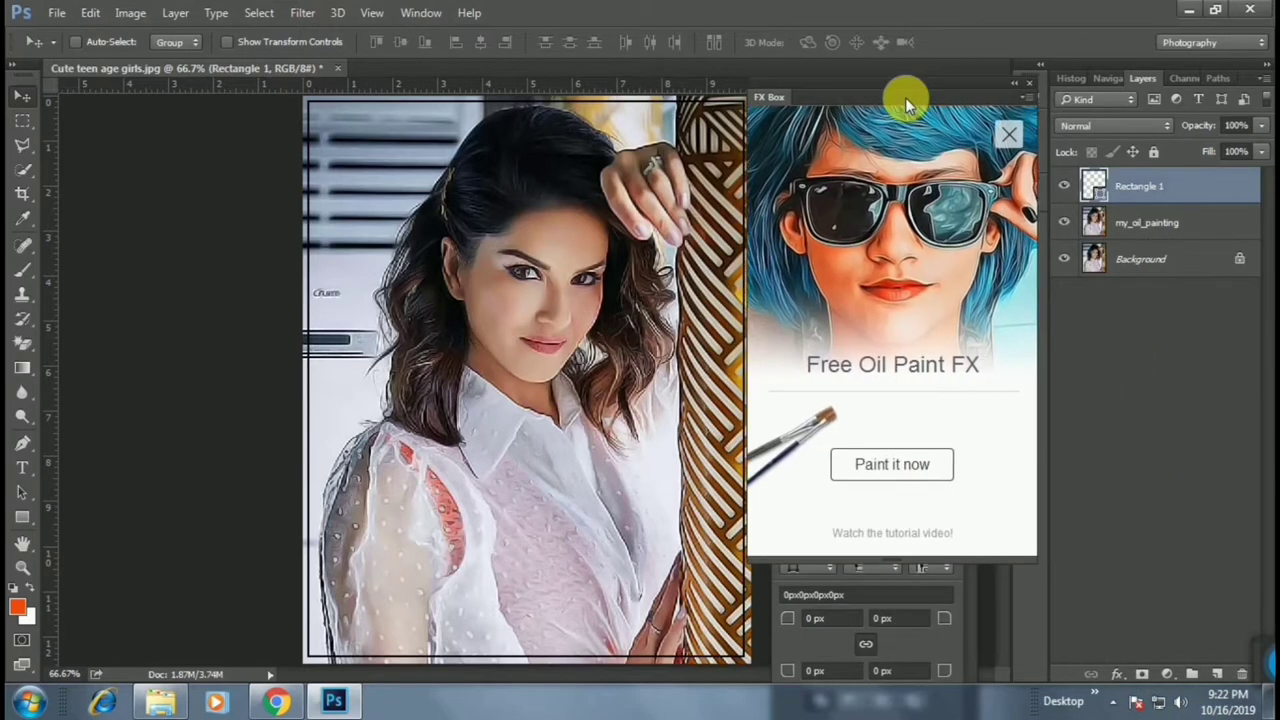
Paint an orange glow on a new Lighten-mode layer and position it over her hair's top-left
left_click(1218, 674)
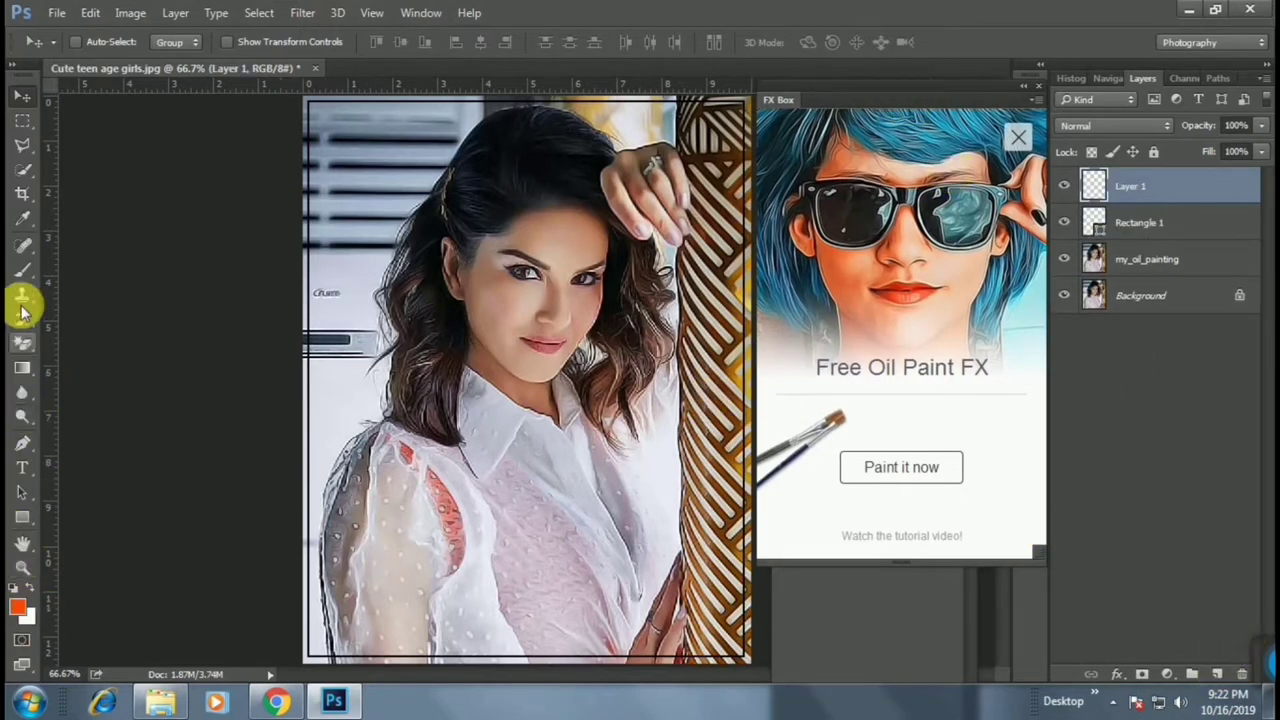
left_click(22, 272)
left_click(470, 233)
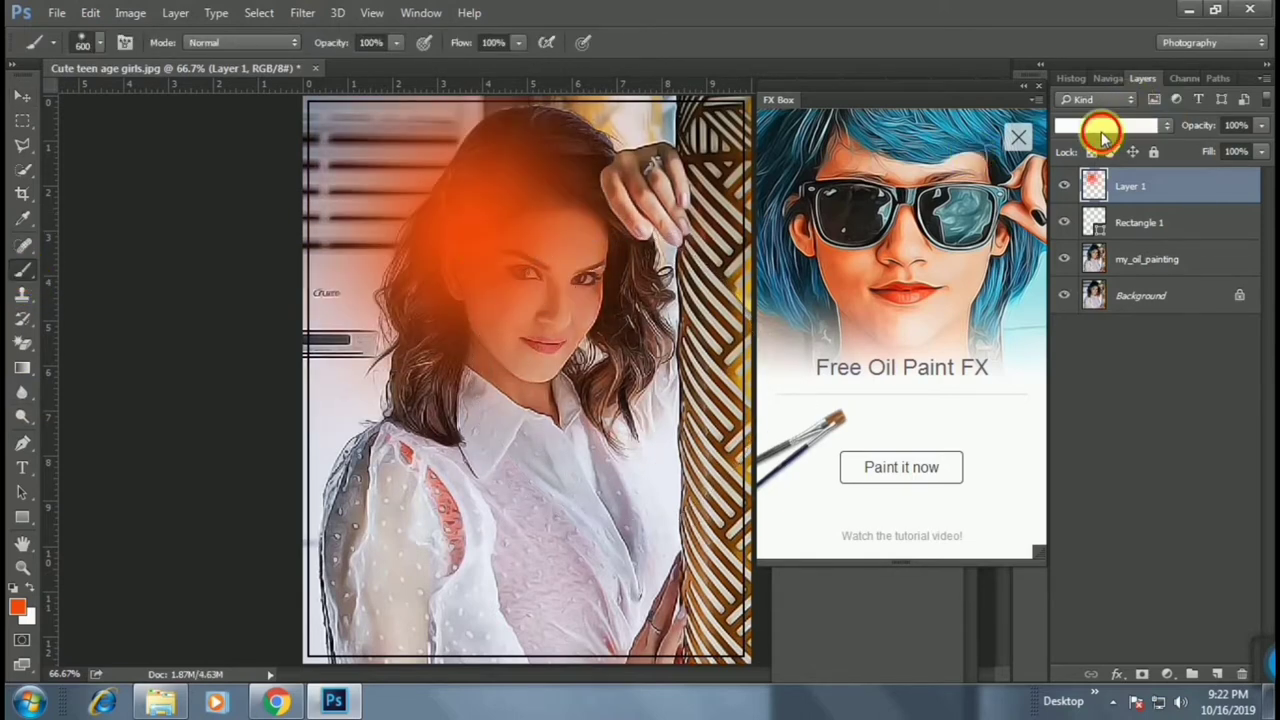
left_click(1100, 126)
left_click(1095, 245)
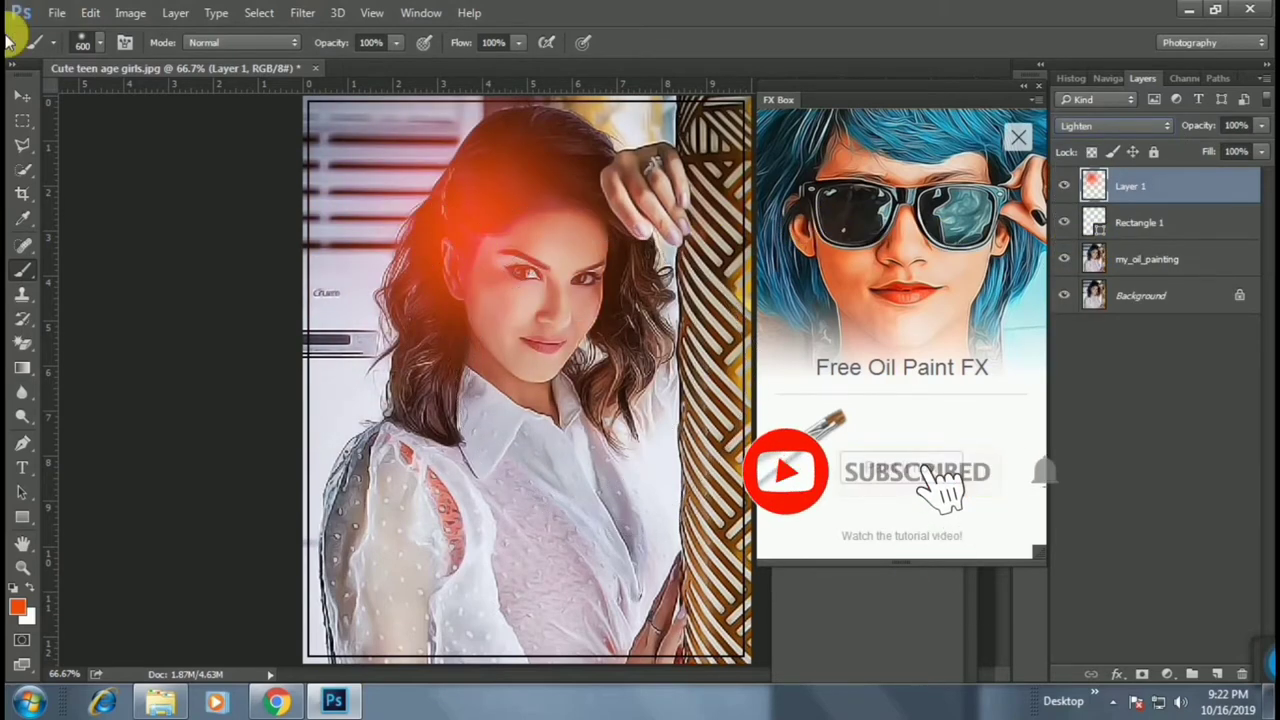
left_click(22, 95)
left_click_drag(450, 214, 338, 140)
left_click_drag(352, 158, 362, 168)
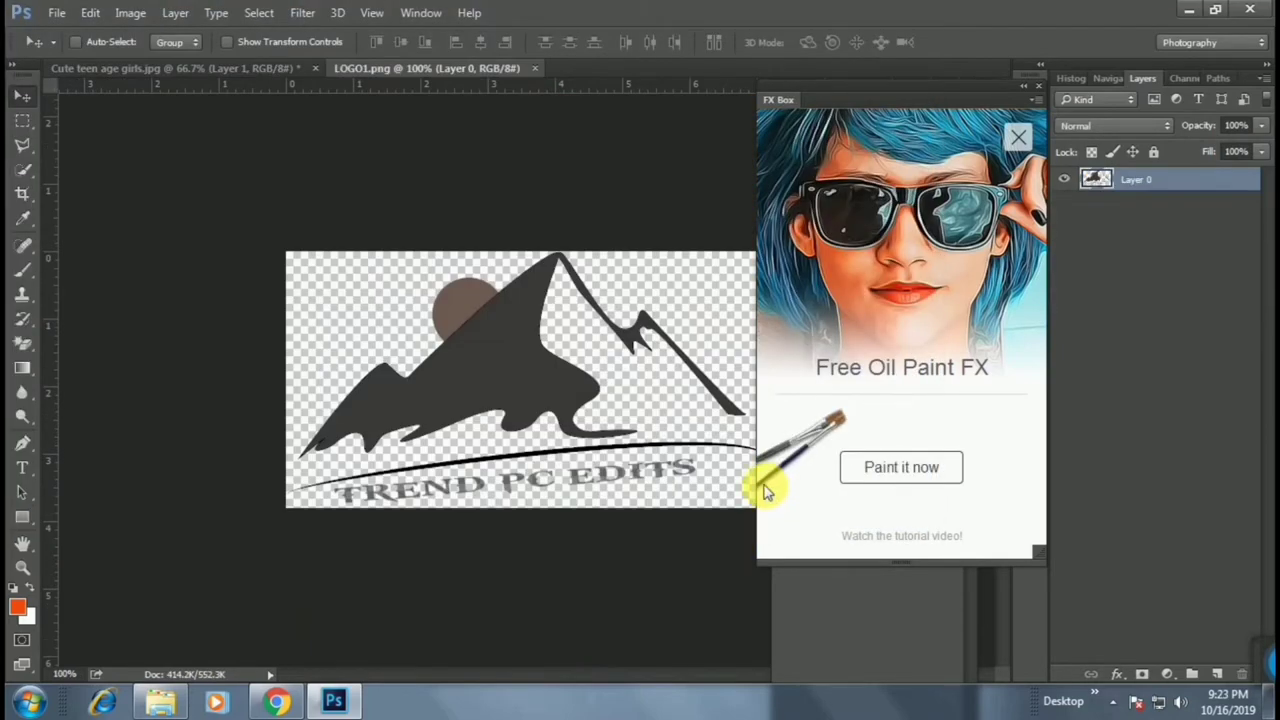
Bring the LOGO1 mountain logo into the portrait, shrink it to the upper-left, set 75% opacity
left_click_drag(518, 405, 210, 88)
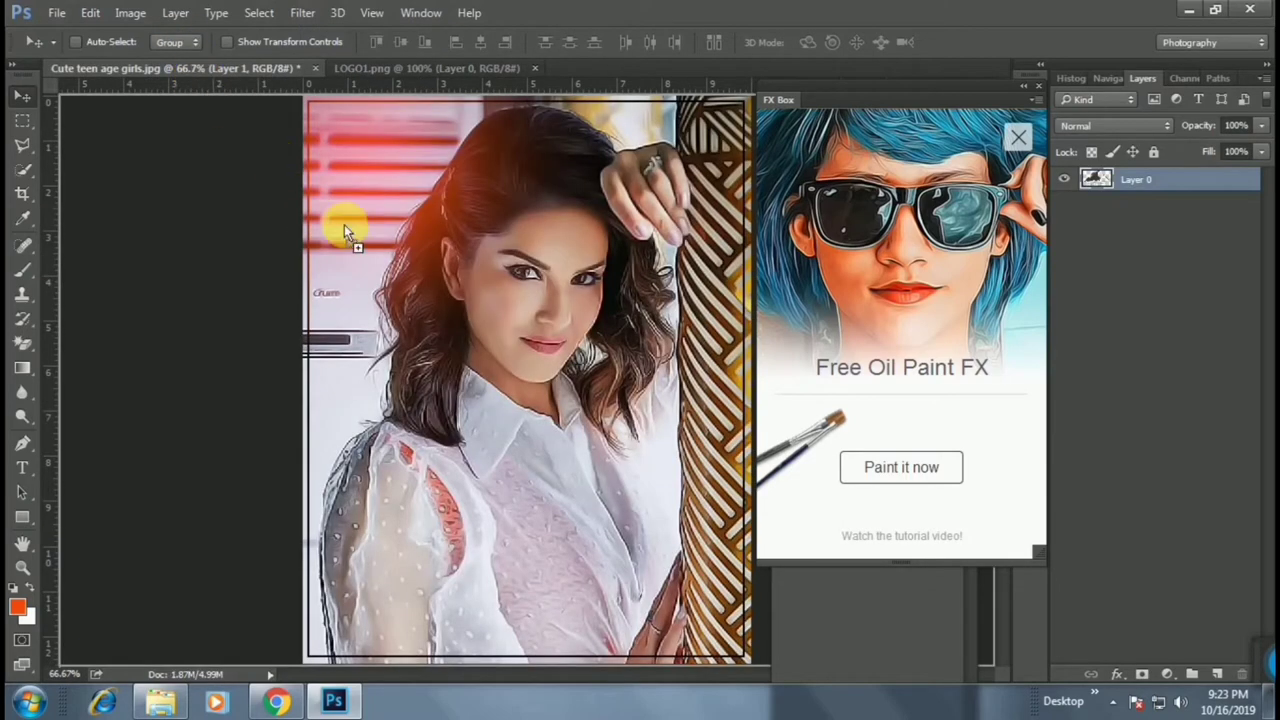
left_click_drag(210, 88, 478, 265)
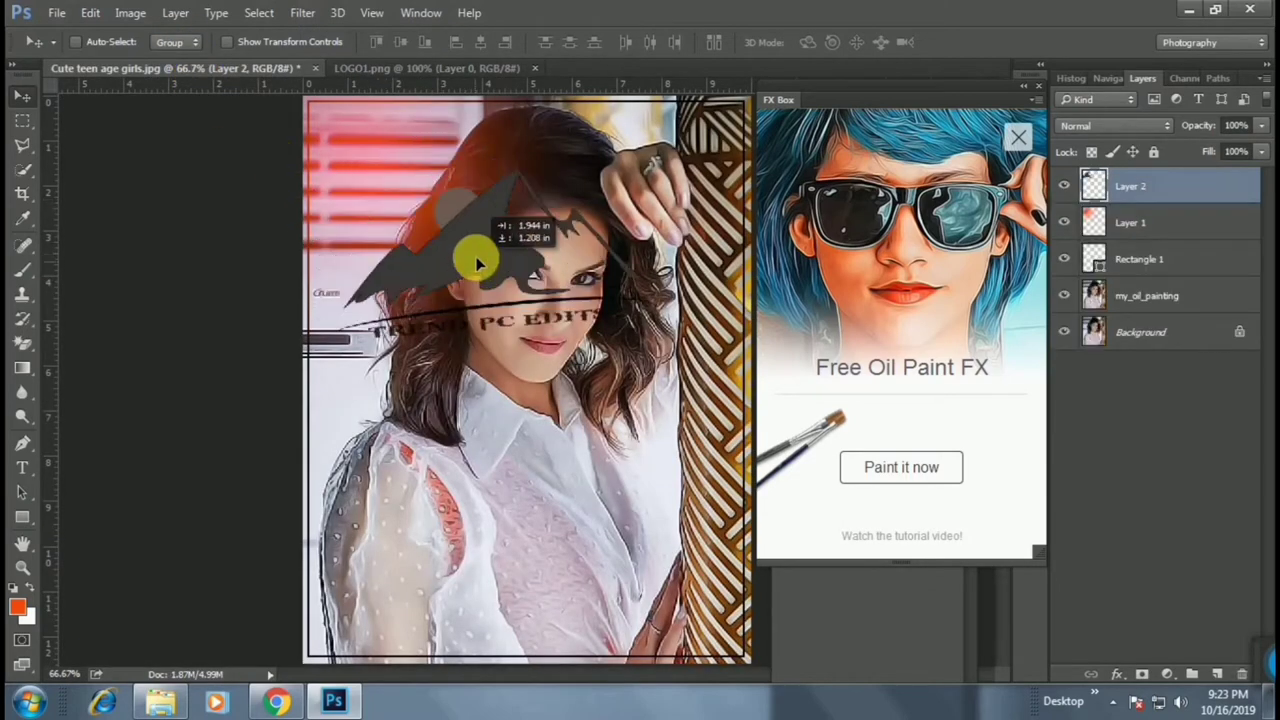
key("ctrl+t")
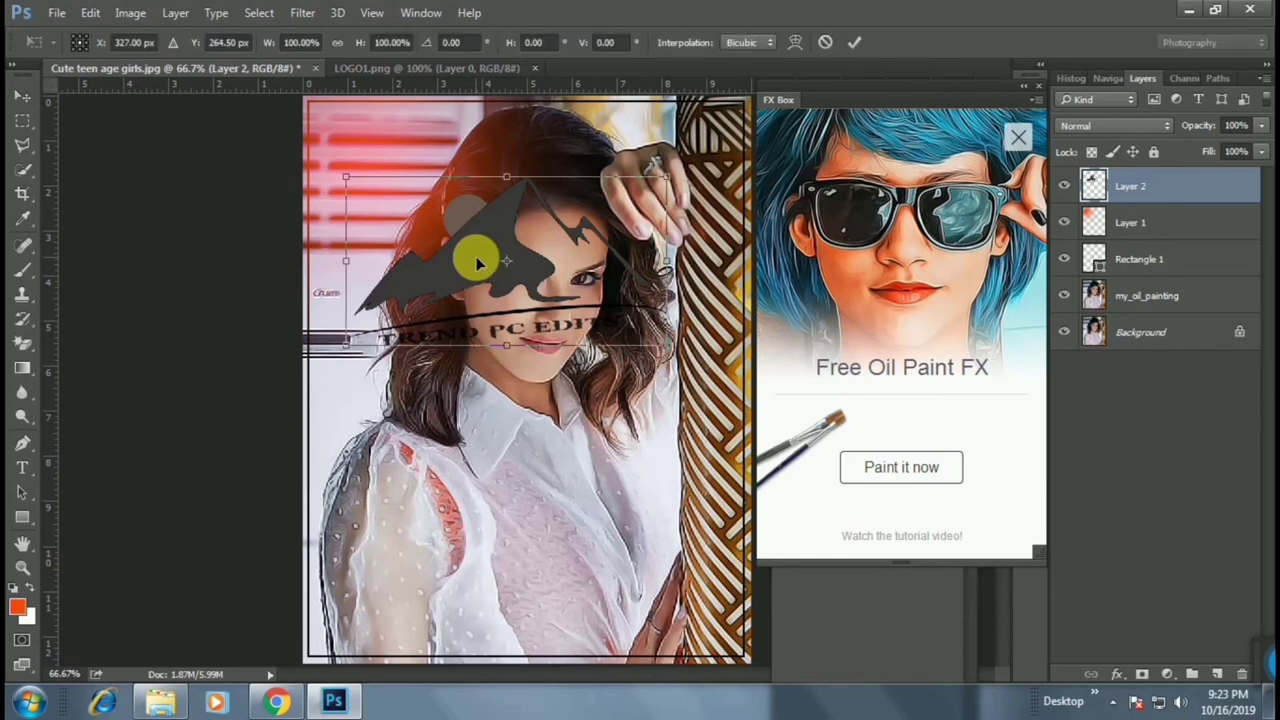
mouse_move(669, 183)
left_mouse_down()
mouse_move(559, 261)
mouse_move(576, 254)
mouse_move(506, 277)
left_mouse_up()
mouse_move(423, 251)
left_mouse_down()
mouse_move(389, 150)
mouse_move(379, 204)
mouse_move(385, 170)
mouse_move(354, 198)
left_mouse_up()
key("Return")
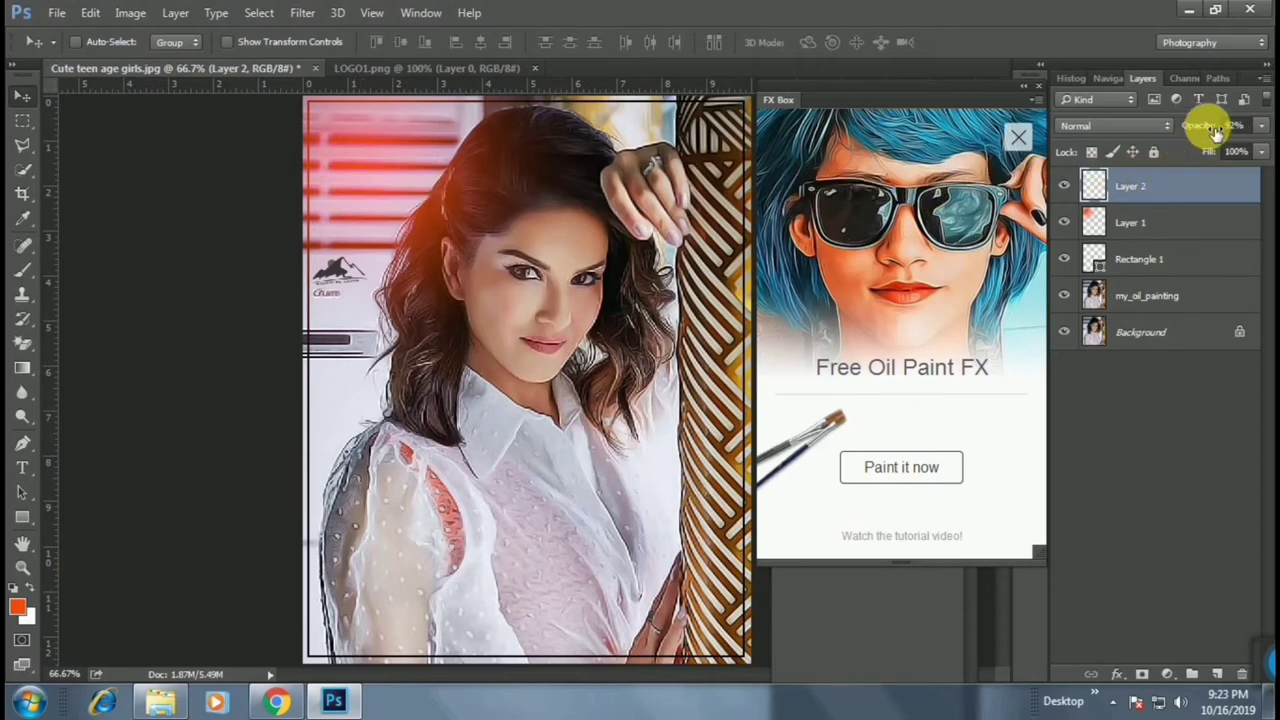
left_click_drag(1208, 129, 1204, 131)
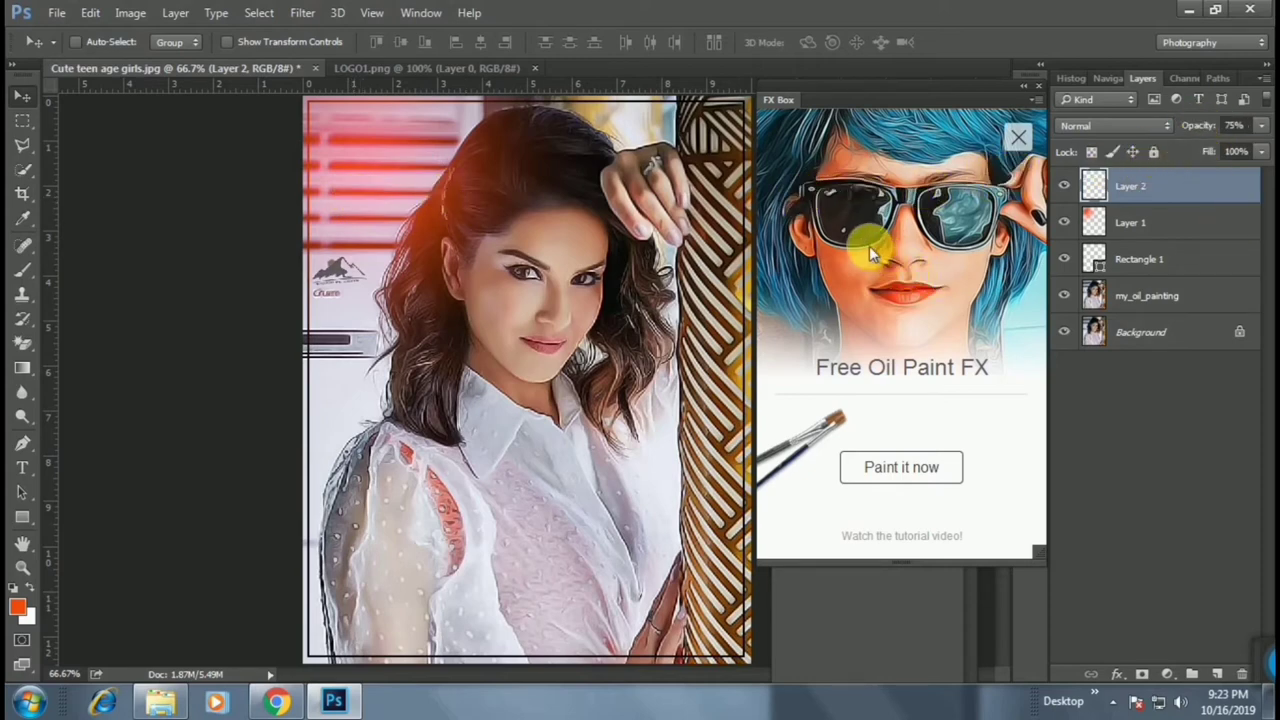
mouse_move(891, 88)
left_mouse_down()
mouse_move(1028, 231)
mouse_move(988, 224)
left_mouse_up()
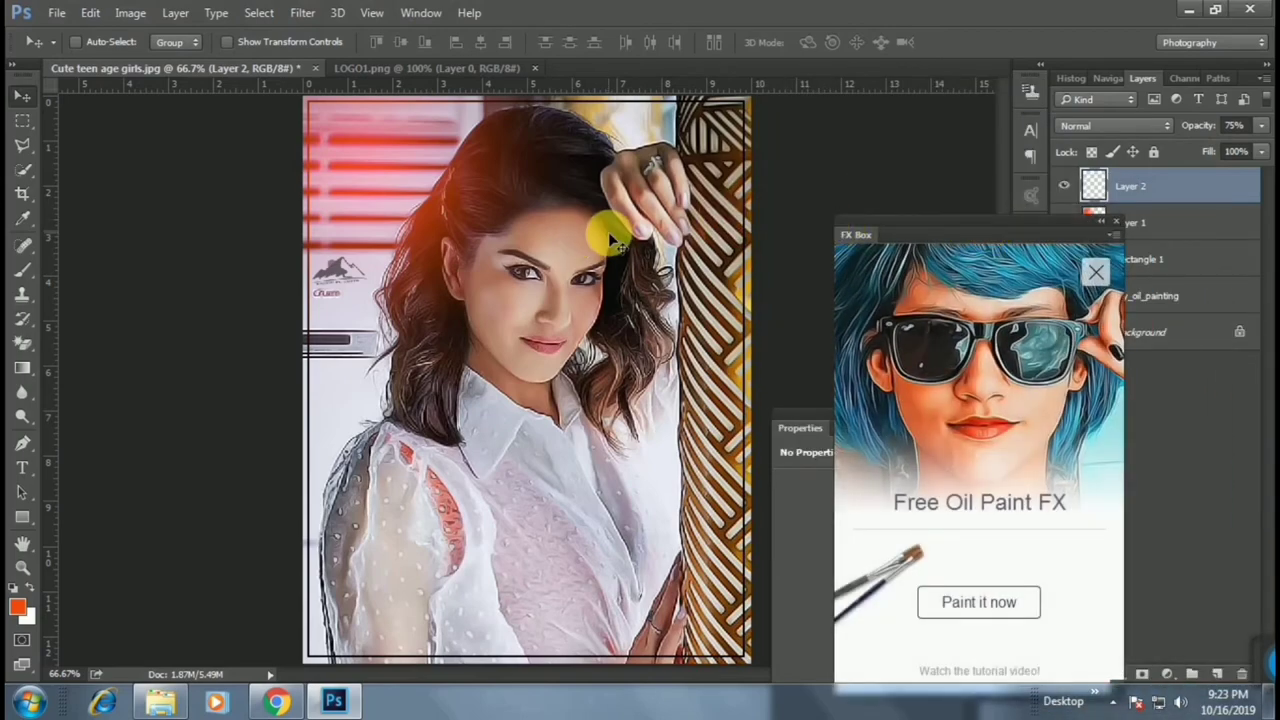
Save a JPEG copy as 'Cute teen age girls1' in the 19 fx box folder, accepting default quality
left_click(75, 42)
key("ctrl+shift+s")
left_click(265, 432)
type("1")
left_click(278, 458)
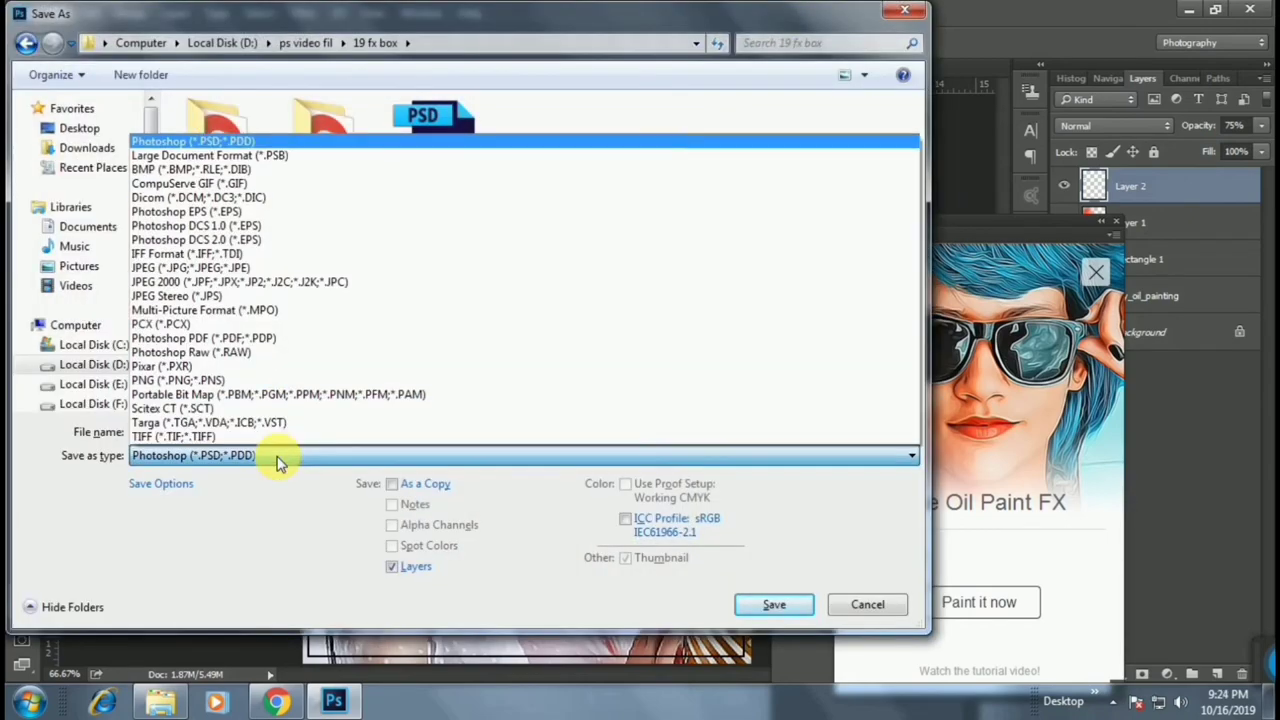
left_click(340, 285)
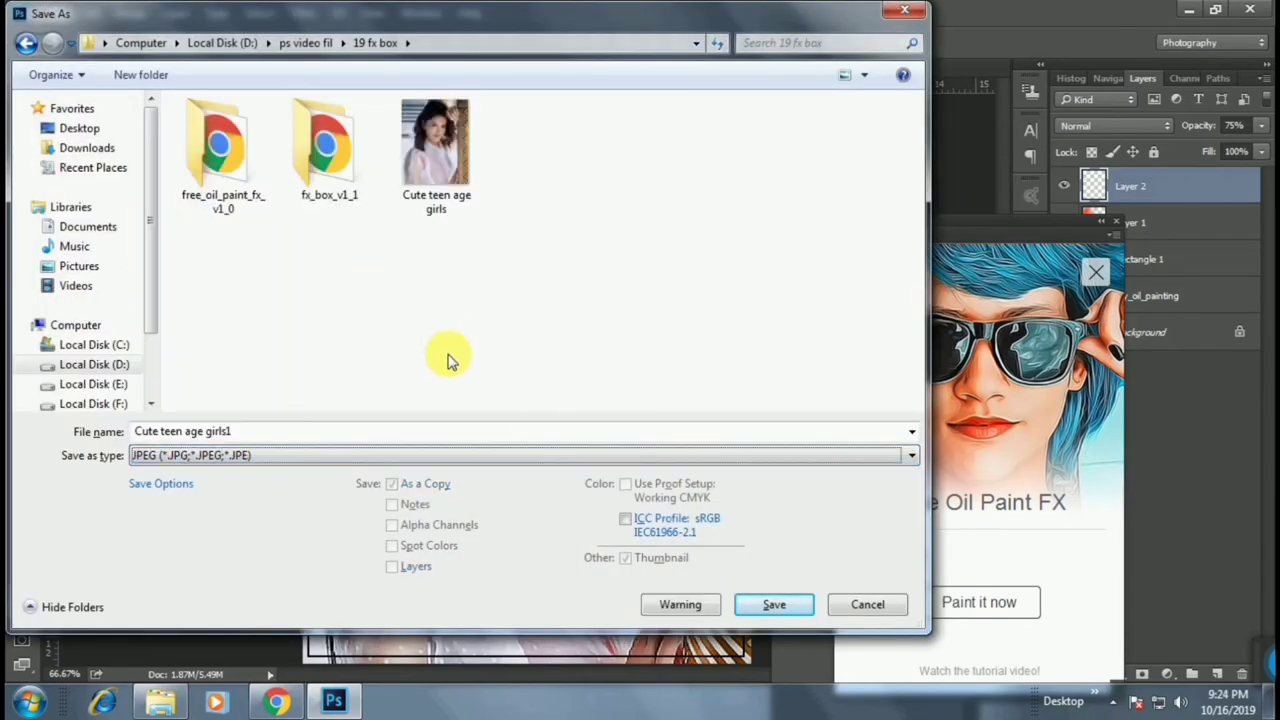
left_click(773, 607)
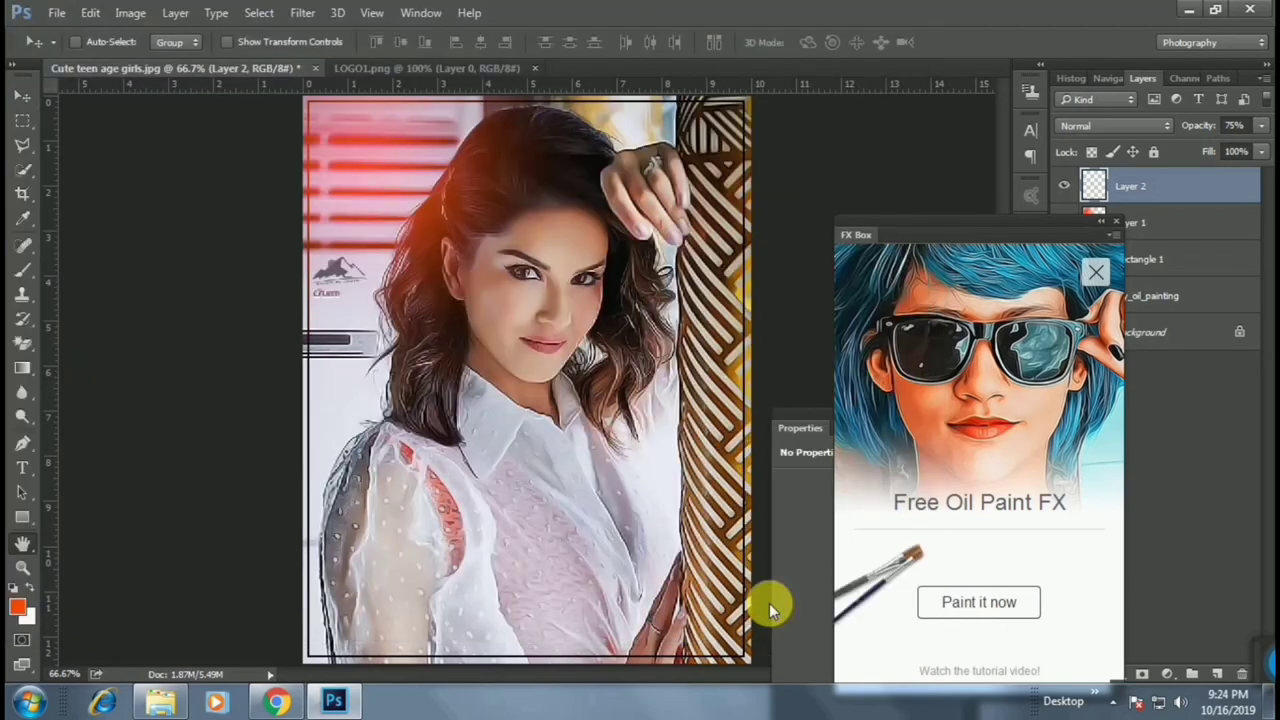
left_click(752, 174)
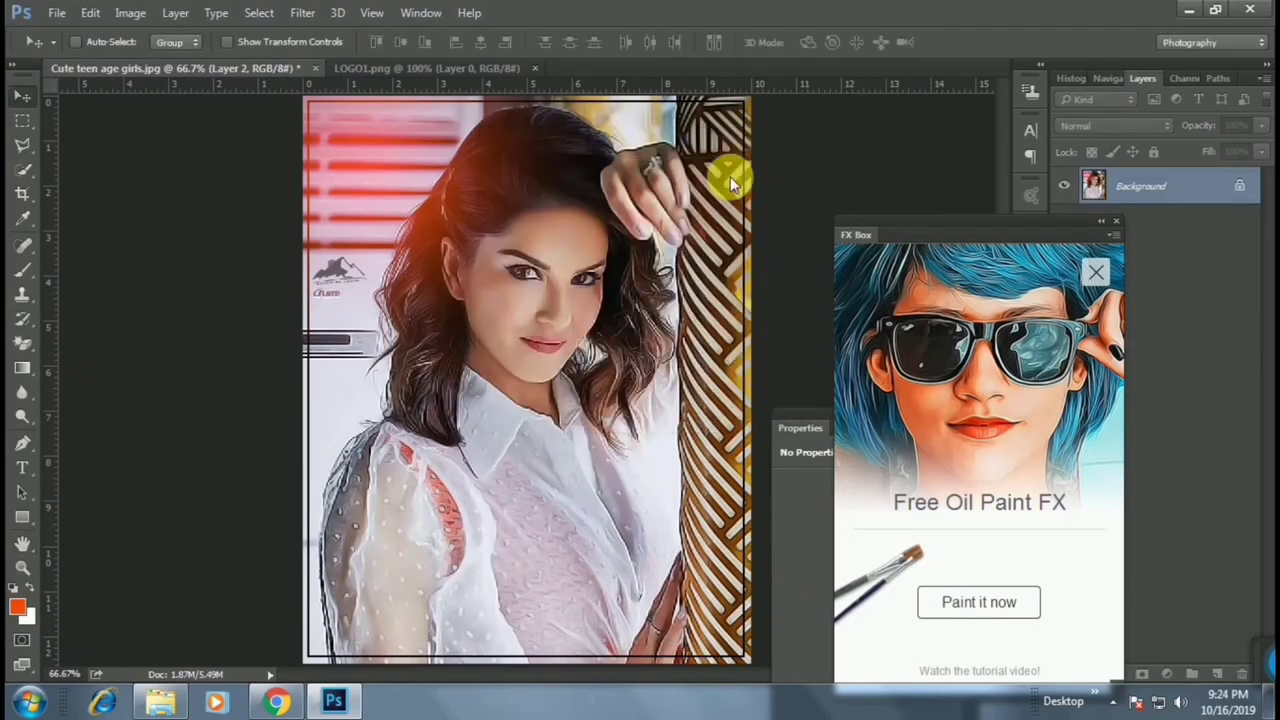